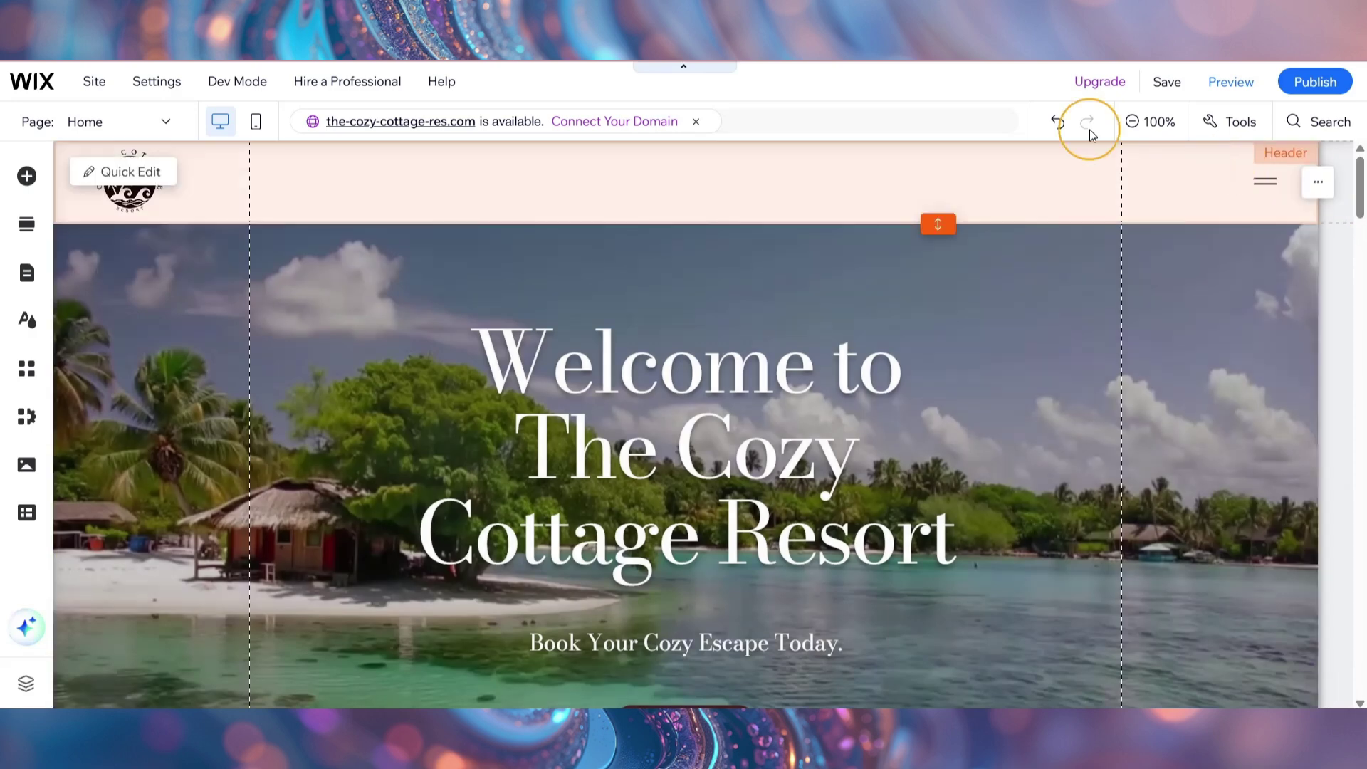
# Add a blank page to the site menu and name it "Privacy & Policies".
pyautogui.click(25, 278)
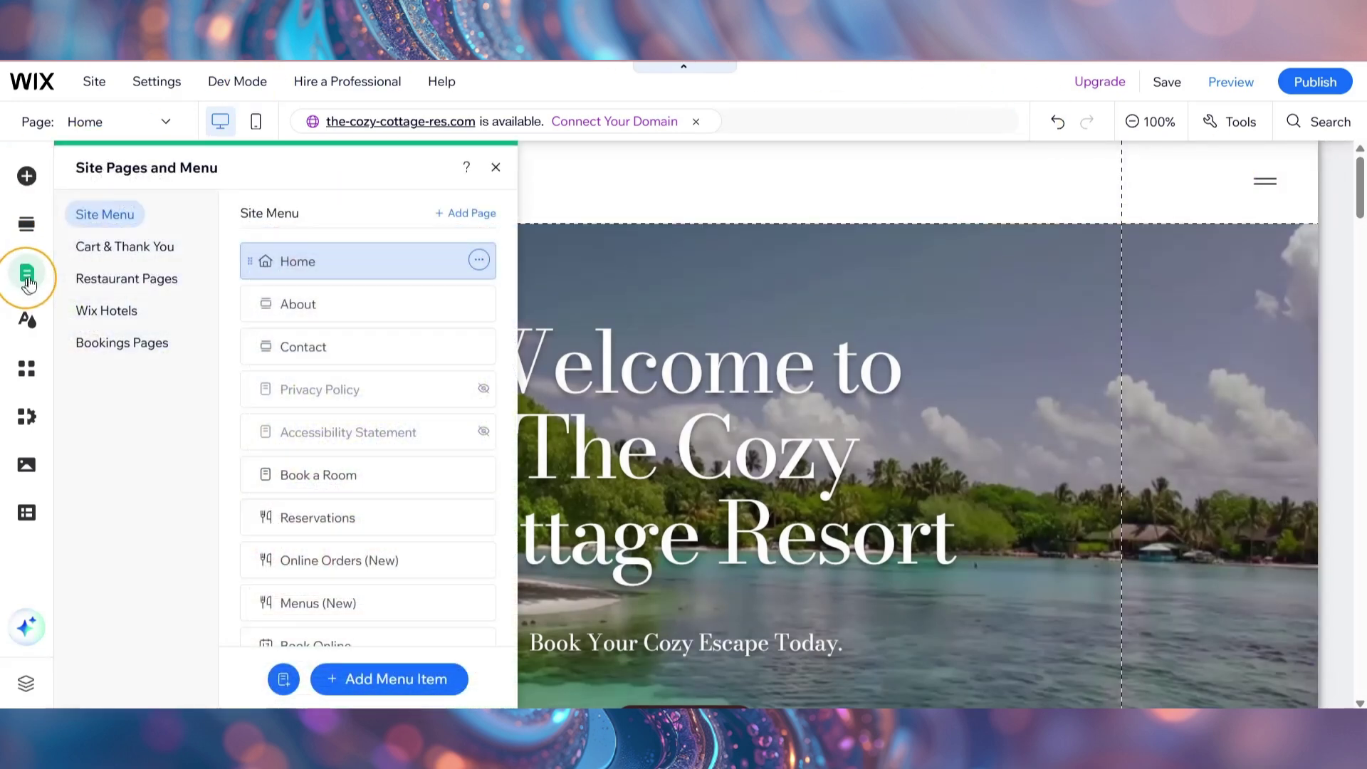
pyautogui.click(480, 214)
pyautogui.moveTo(558, 314)
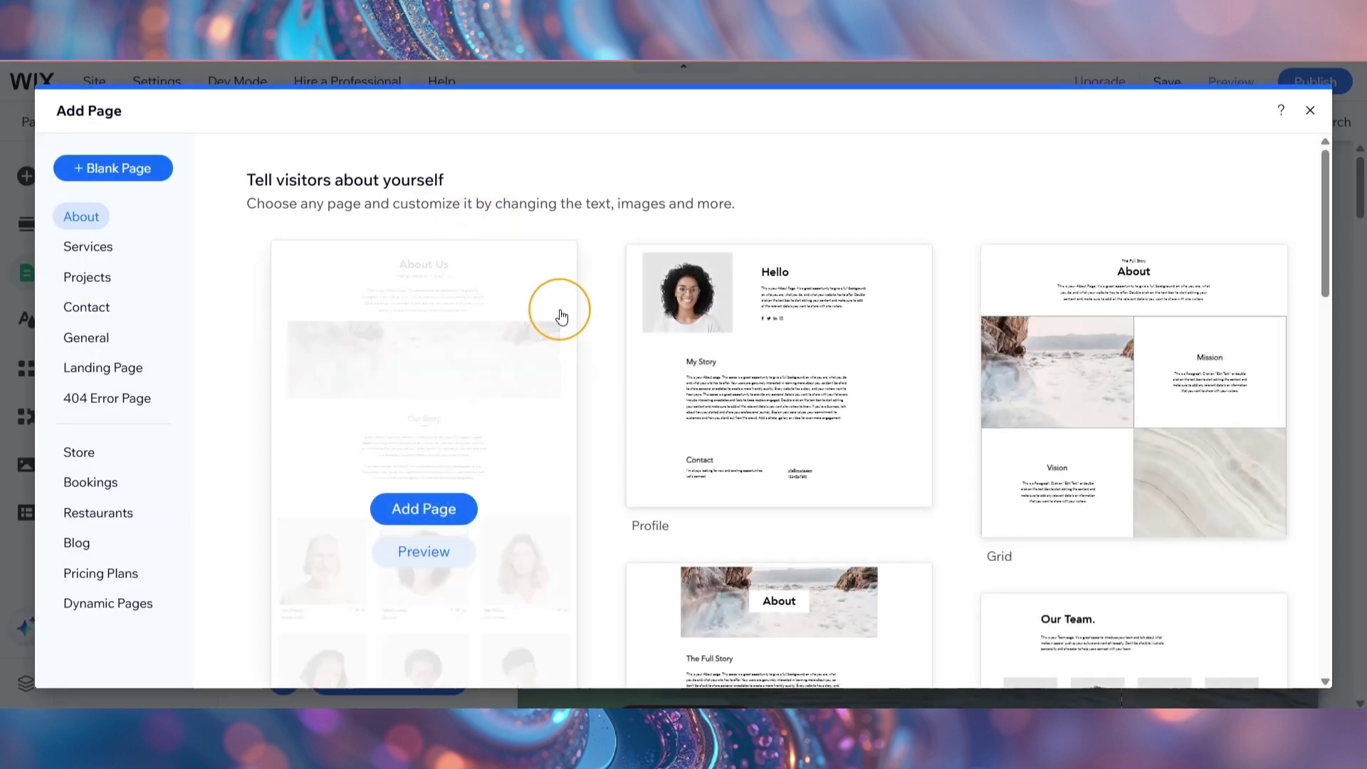
pyautogui.scroll(-4, 560, 314)
pyautogui.scroll(-4, 560, 310)
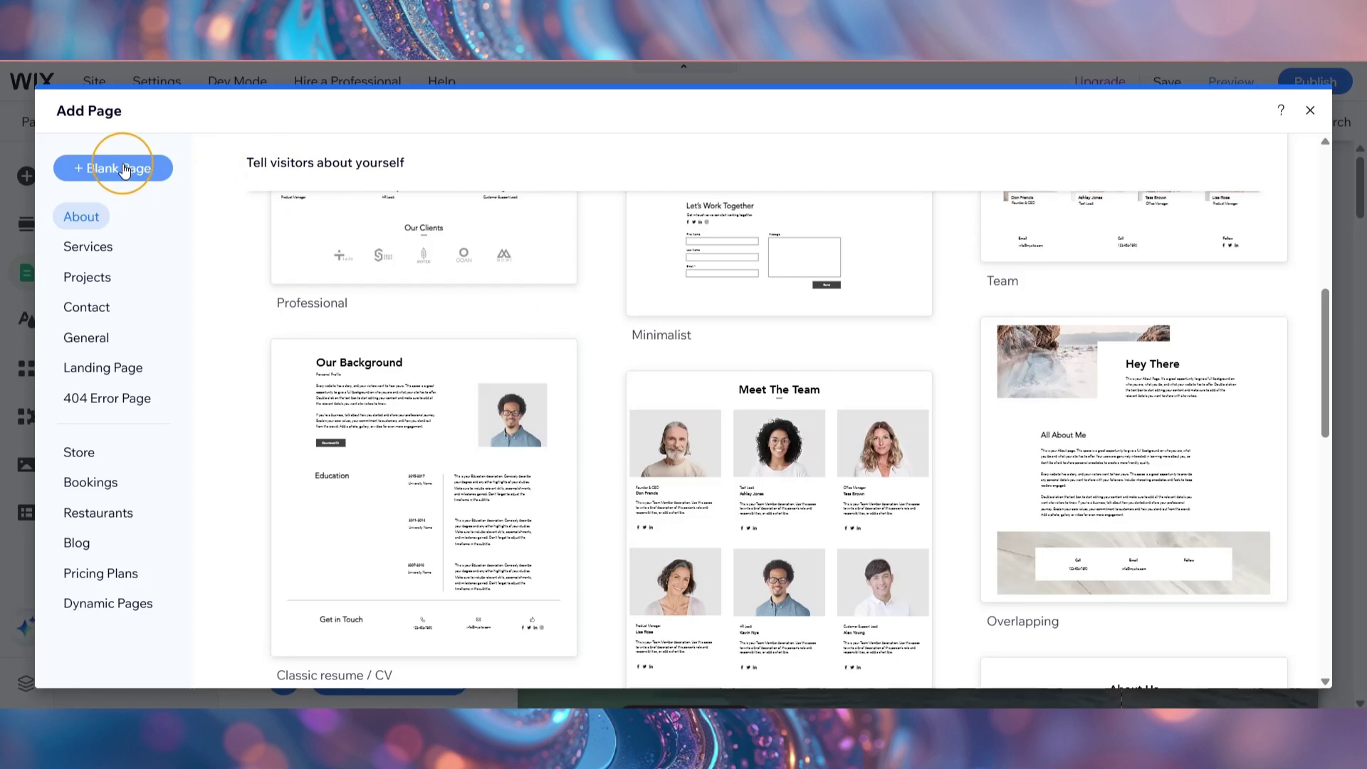
pyautogui.click(122, 168)
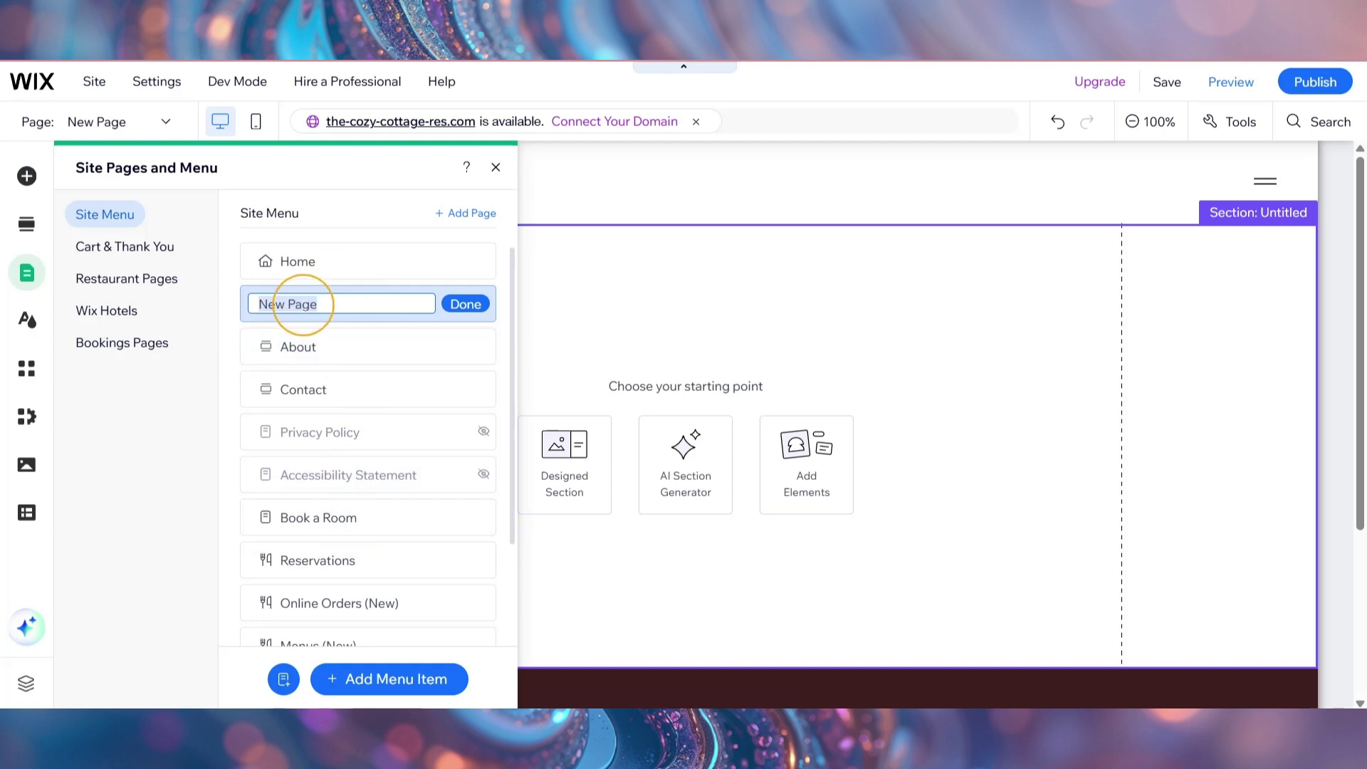
pyautogui.write('Privacy & Policies')
pyautogui.click(461, 303)
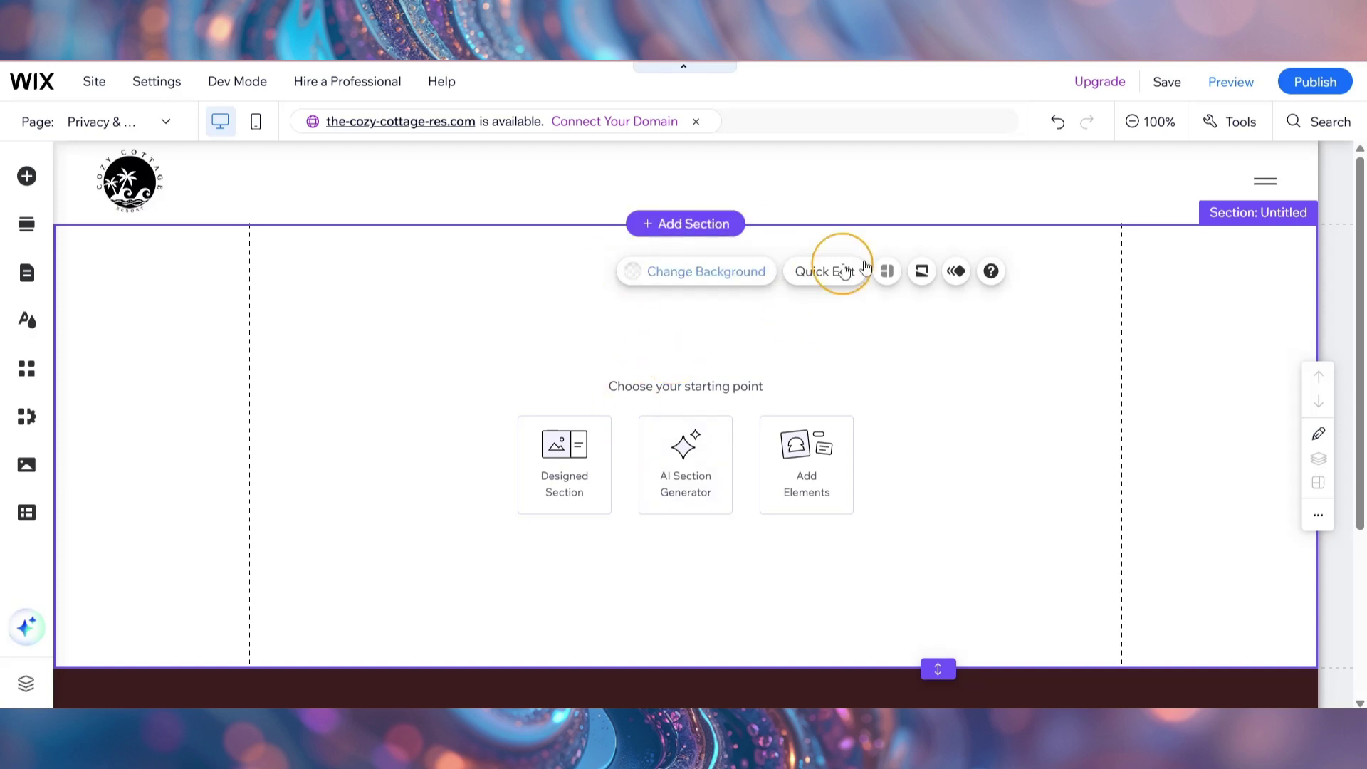
# Add a Heading 1 title reading "Privacy & Policy", centred and widened to fit on one line.
pyautogui.click(26, 177)
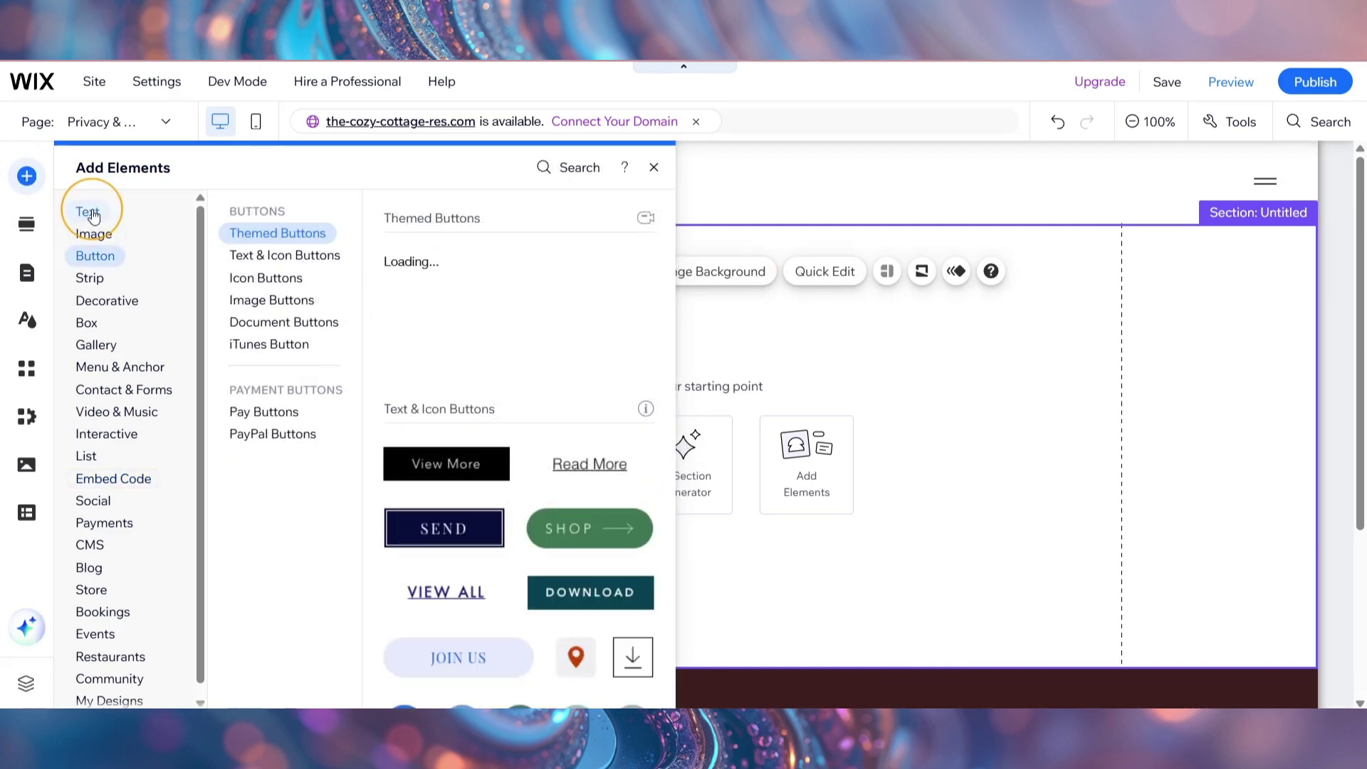
pyautogui.moveTo(87, 212)
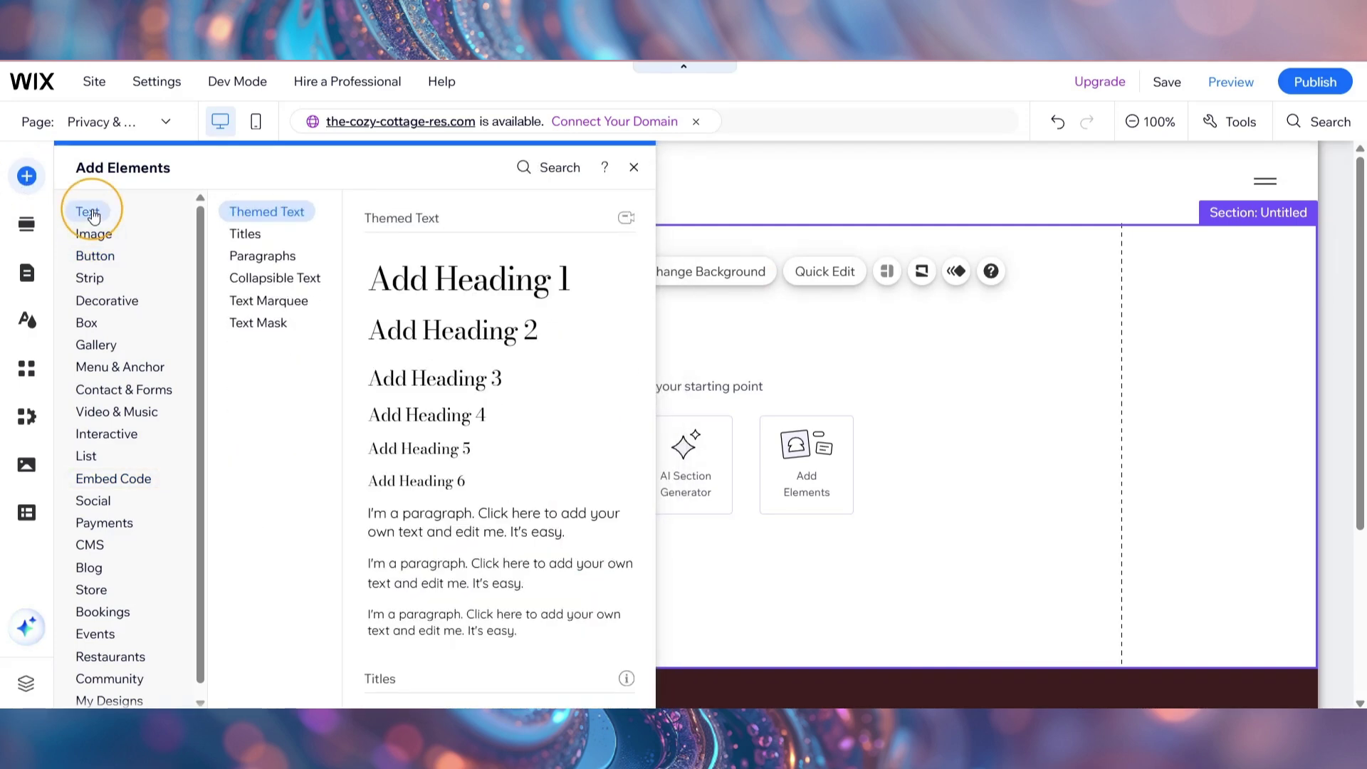
pyautogui.click(468, 277)
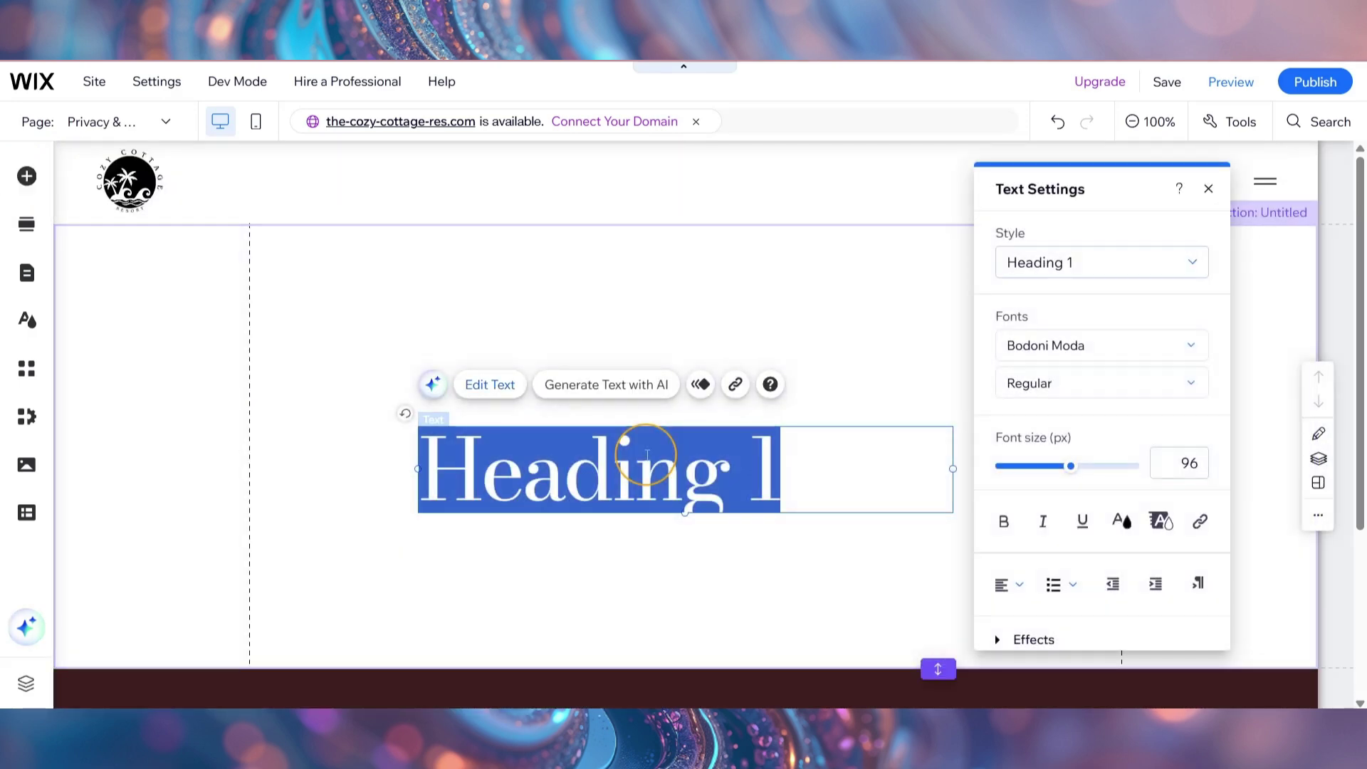
pyautogui.write('Privacy & Policy')
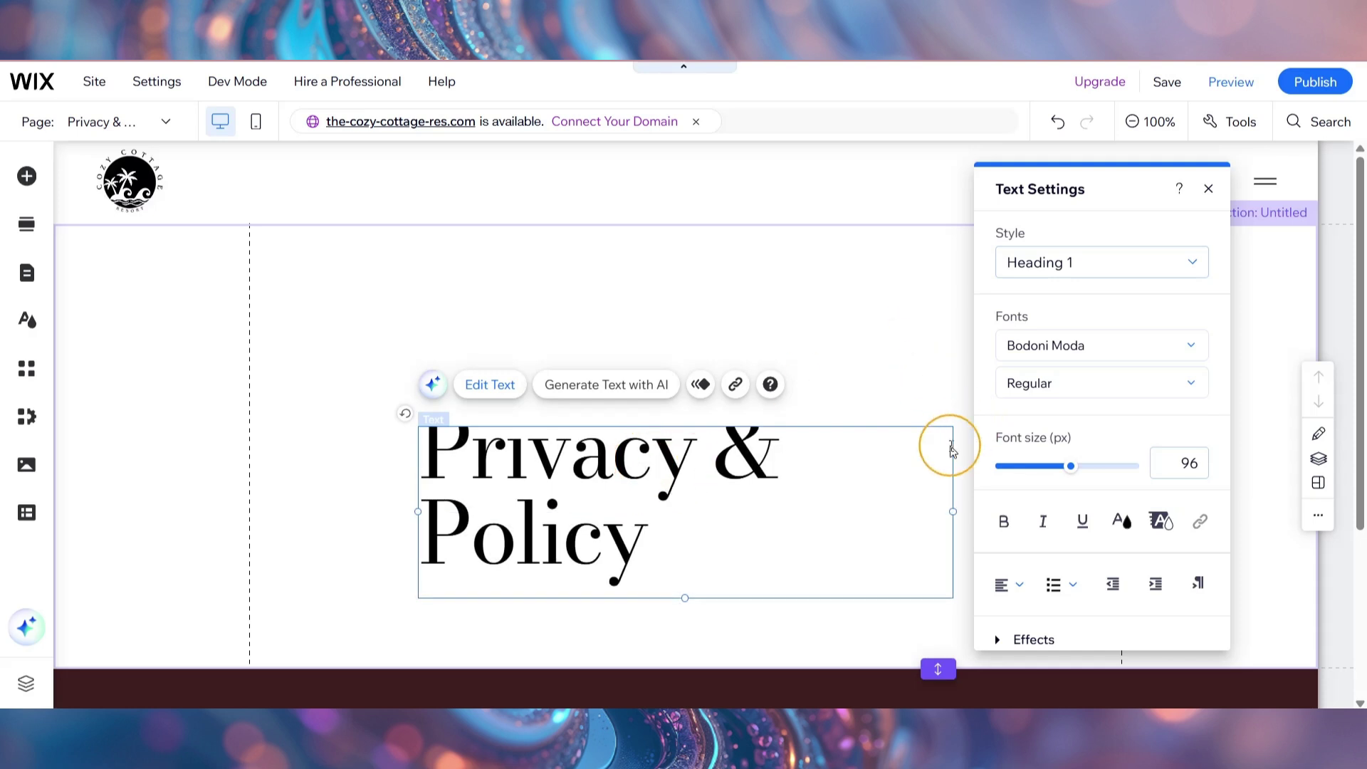
pyautogui.moveTo(953, 511); pyautogui.dragTo(1079, 468)
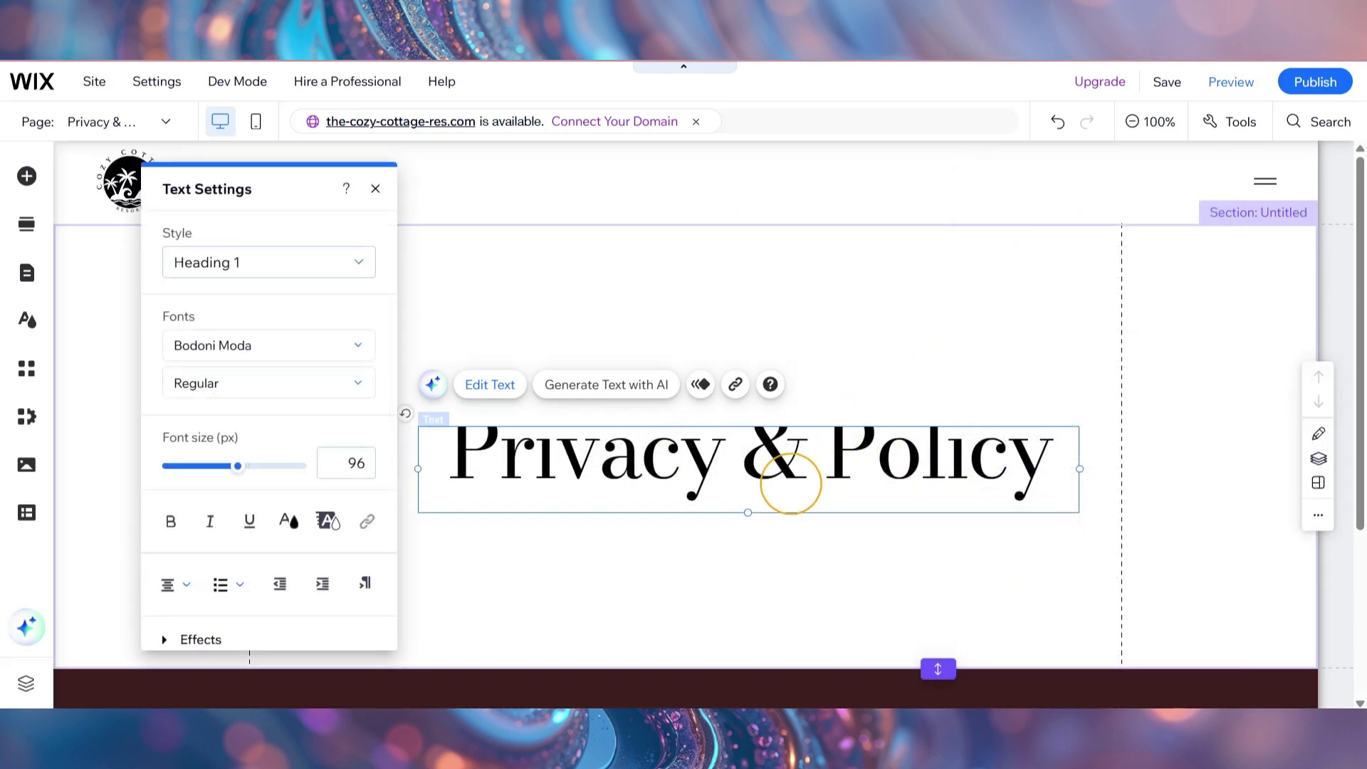
# Apply the 46 px heading style to the "Privacy & Policy" title and move it to the top centre of the section.
pyautogui.click(321, 265)
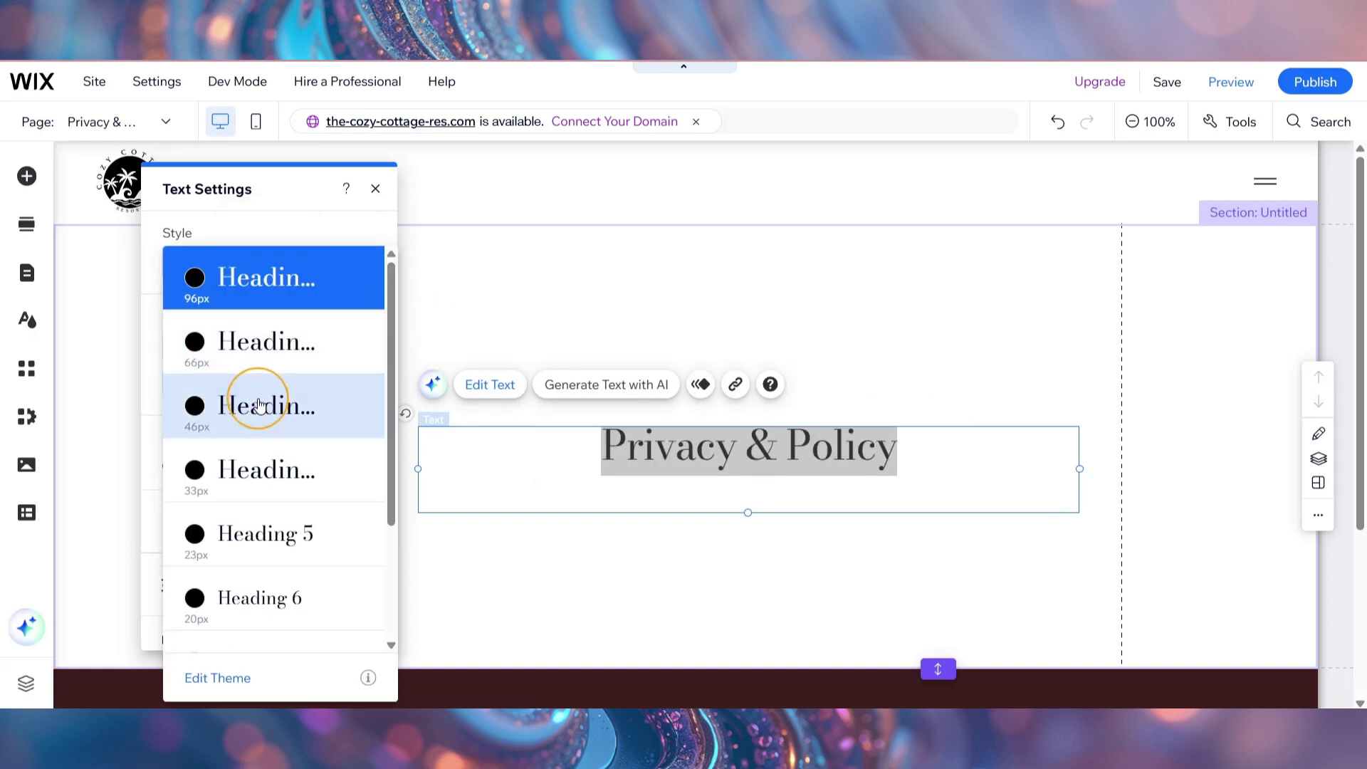
pyautogui.click(260, 406)
pyautogui.click(754, 448)
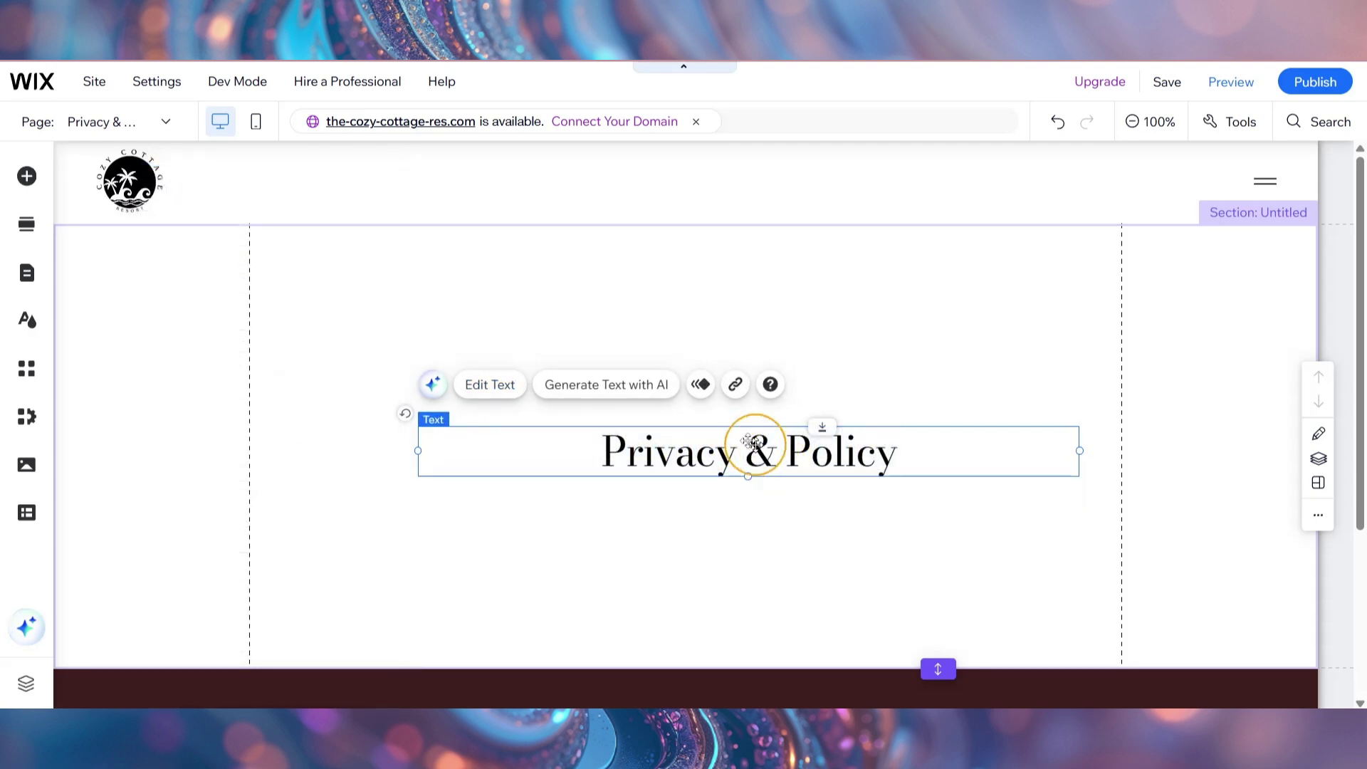
pyautogui.moveTo(755, 448); pyautogui.dragTo(707, 282)
pyautogui.click(799, 537)
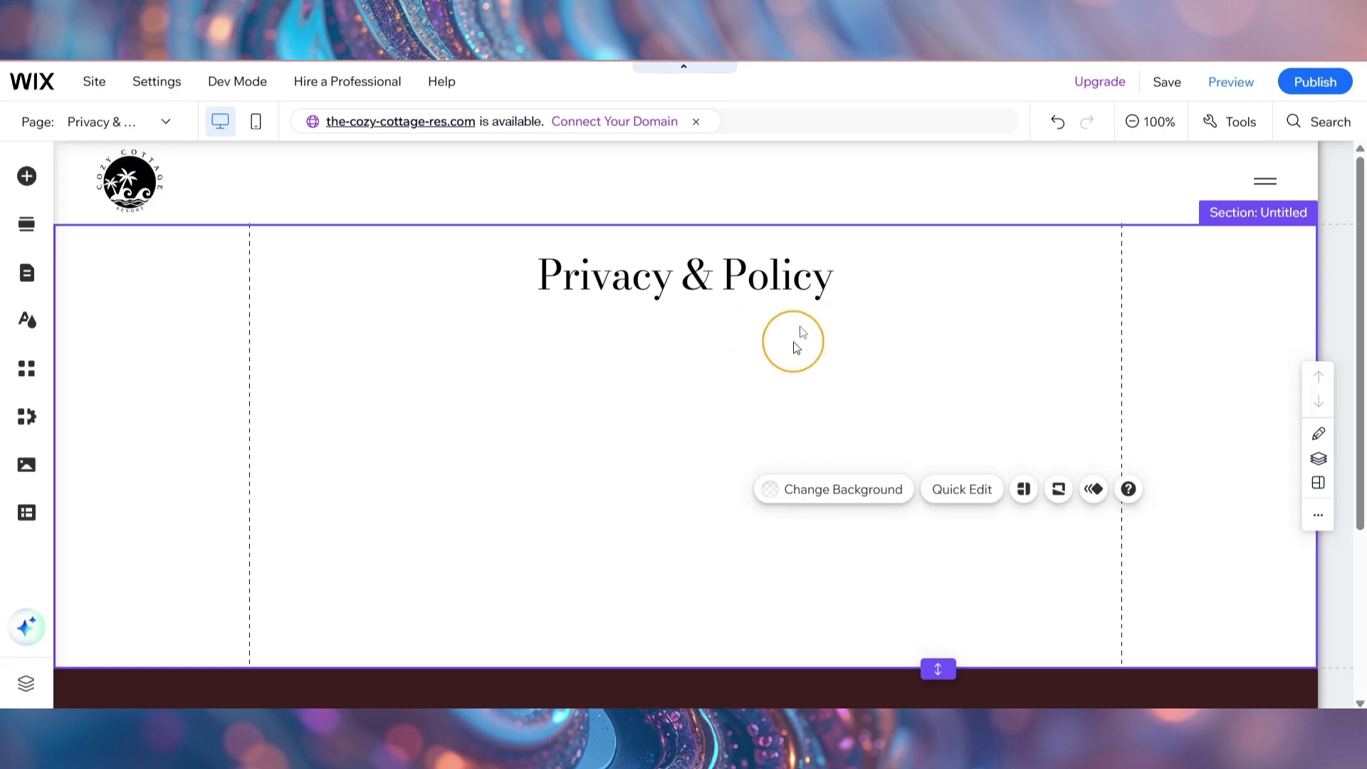
pyautogui.click(741, 277)
pyautogui.click(724, 464)
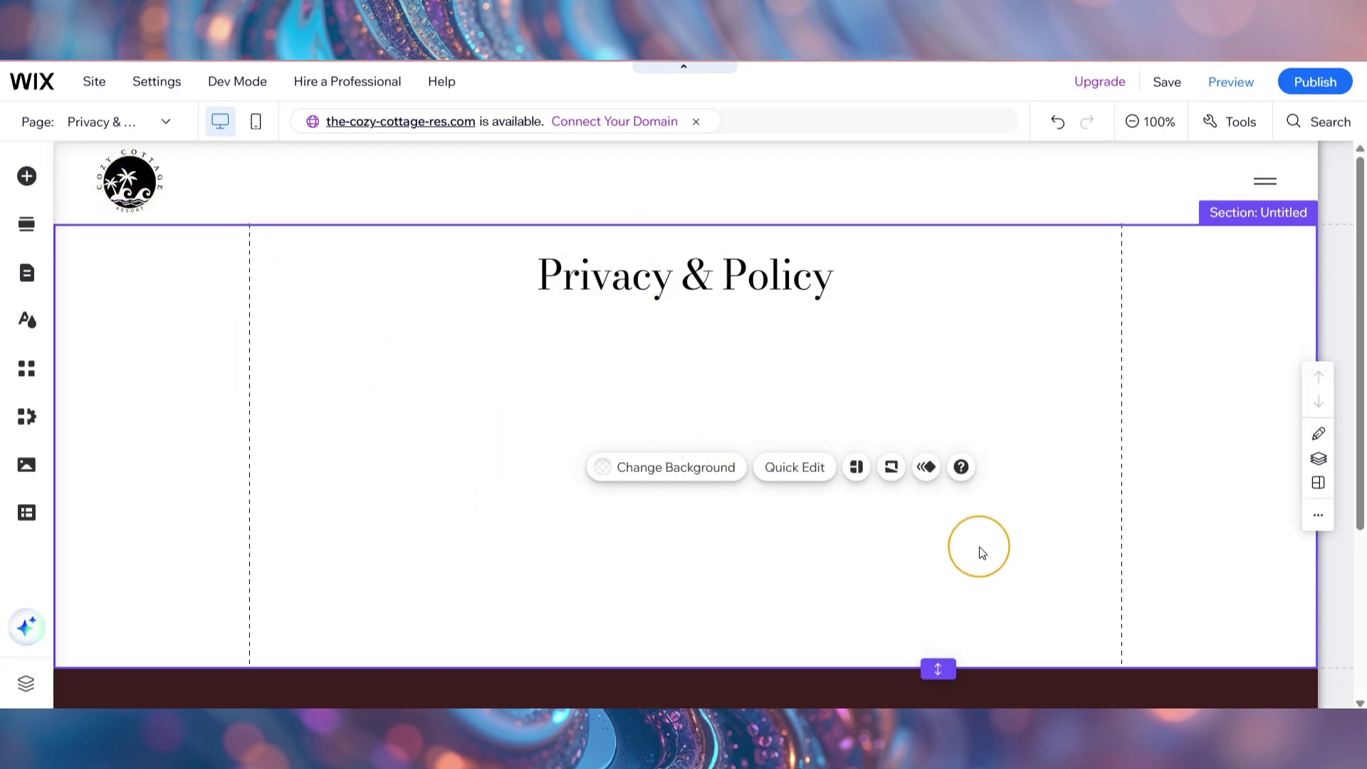
# Add a Heading 3 reading "Reservation & Check-in/Check-out" below the title, near the section's left guideline.
pyautogui.click(25, 178)
pyautogui.click(458, 378)
pyautogui.click(620, 537)
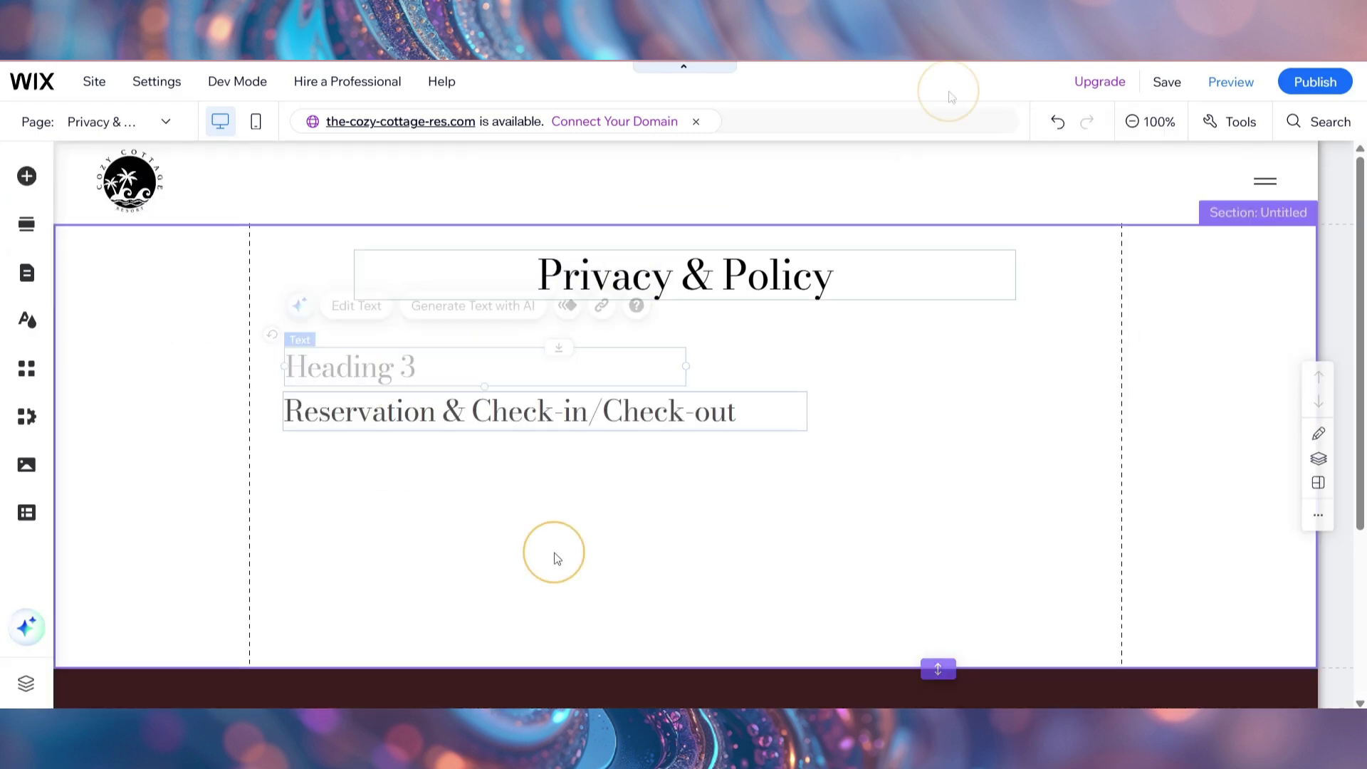
pyautogui.moveTo(562, 427); pyautogui.dragTo(561, 396)
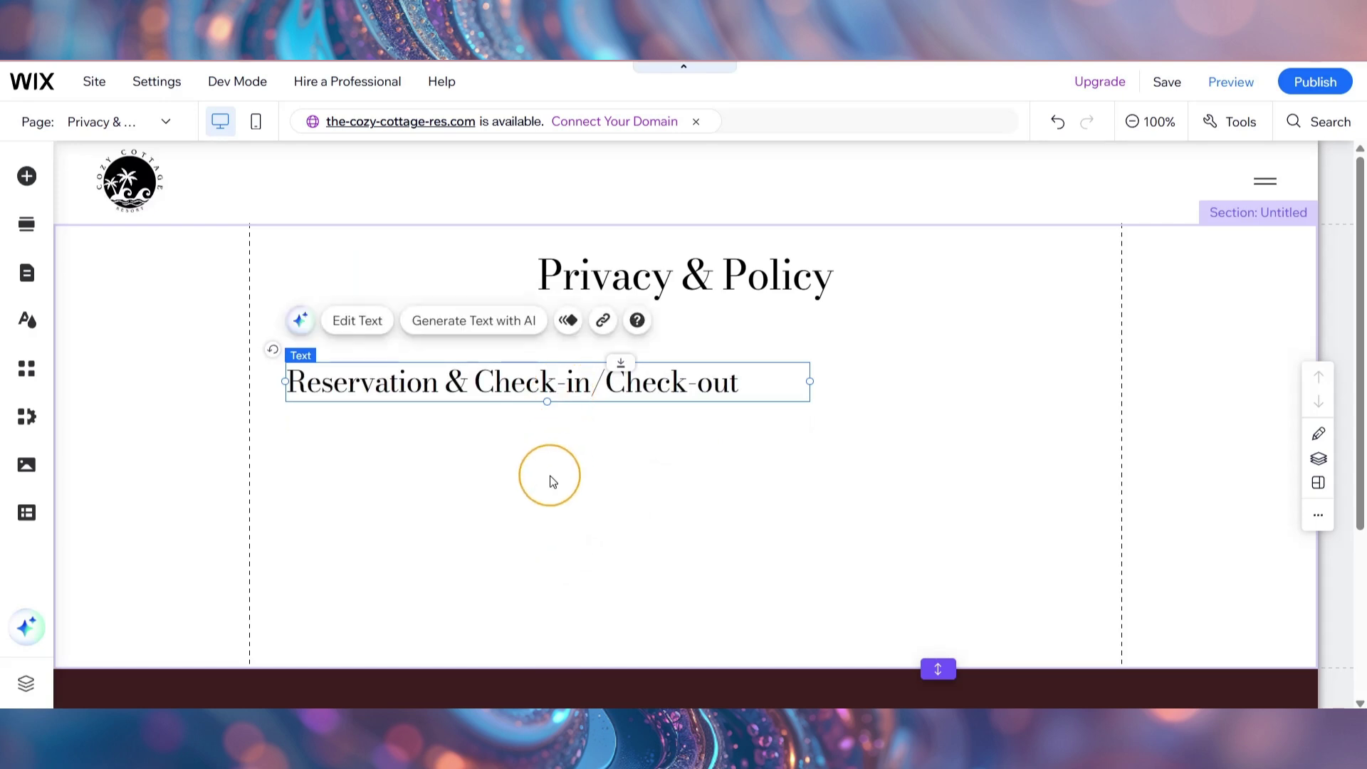
pyautogui.click(549, 482)
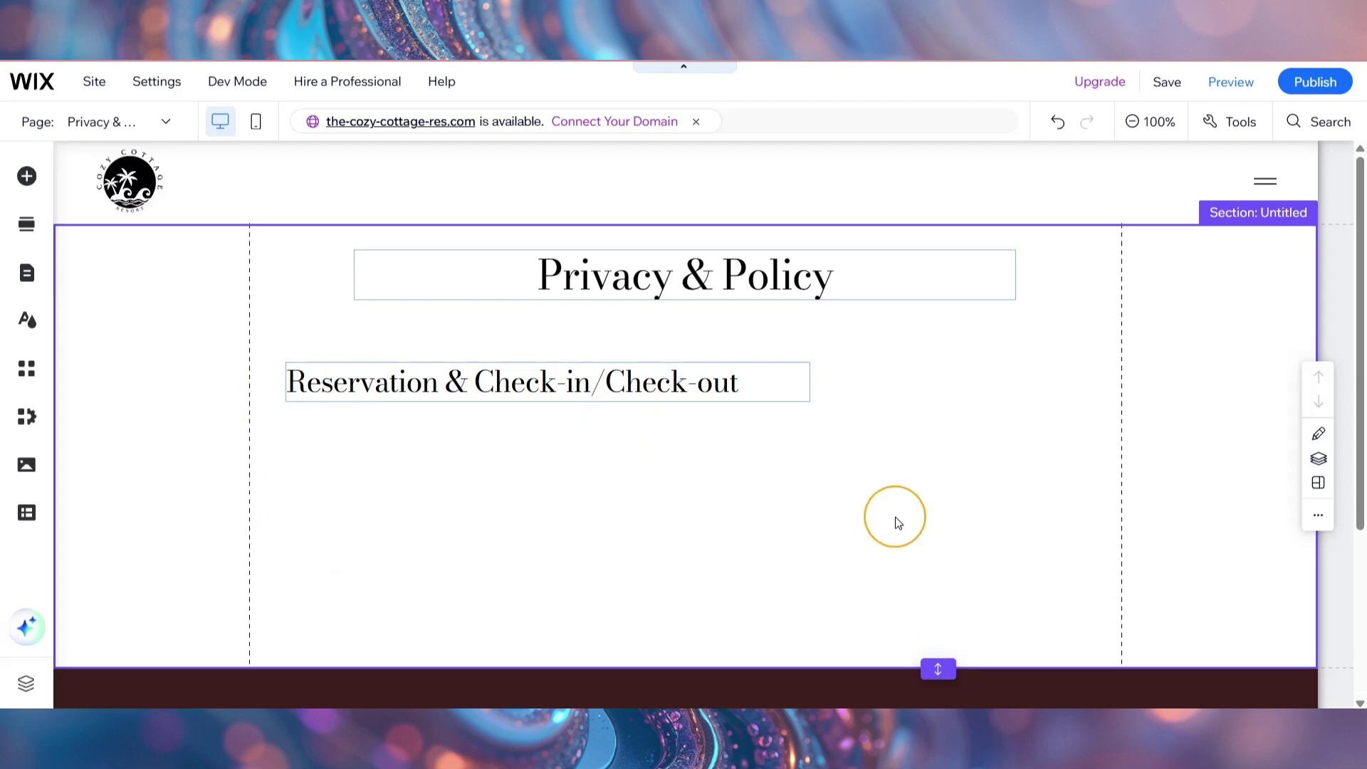
# Place a paragraph text element under the Reservation heading and widen it to about 892 px.
pyautogui.click(26, 175)
pyautogui.click(267, 260)
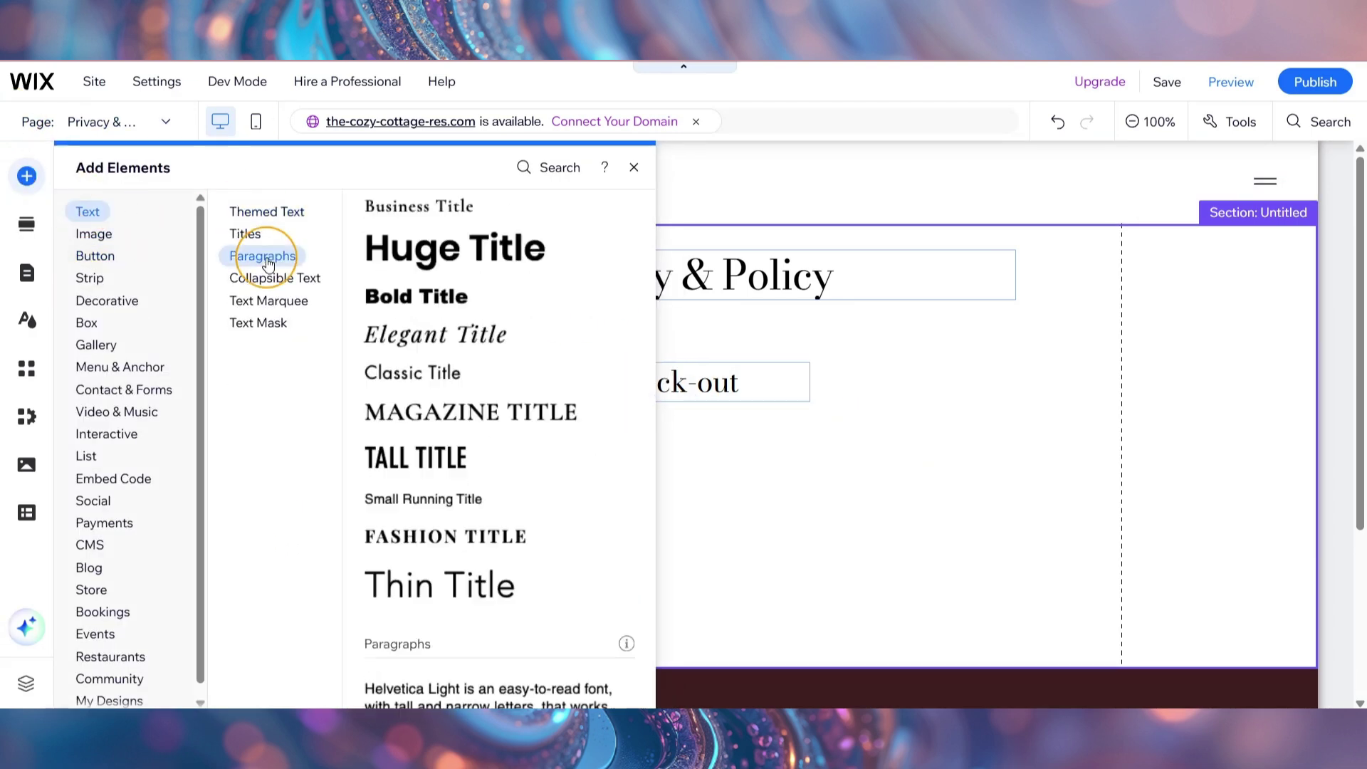
pyautogui.moveTo(498, 442); pyautogui.dragTo(375, 452)
pyautogui.moveTo(558, 442); pyautogui.dragTo(1066, 435)
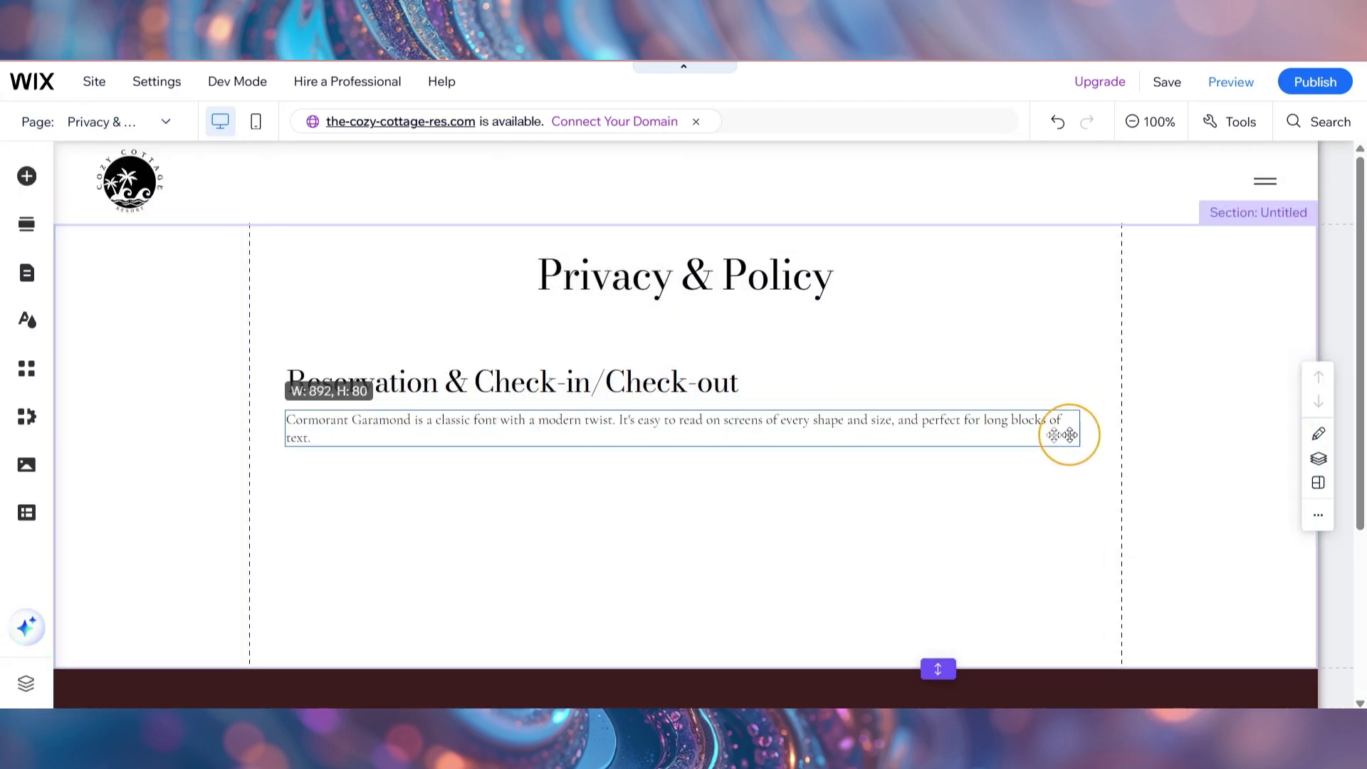
# Replace the placeholder paragraph with bulleted Check-in, Check-out, Cancellation and Payment policies, giving check-in at 3:00 PM and check-out at 11:00 AM.
pyautogui.click(412, 429)
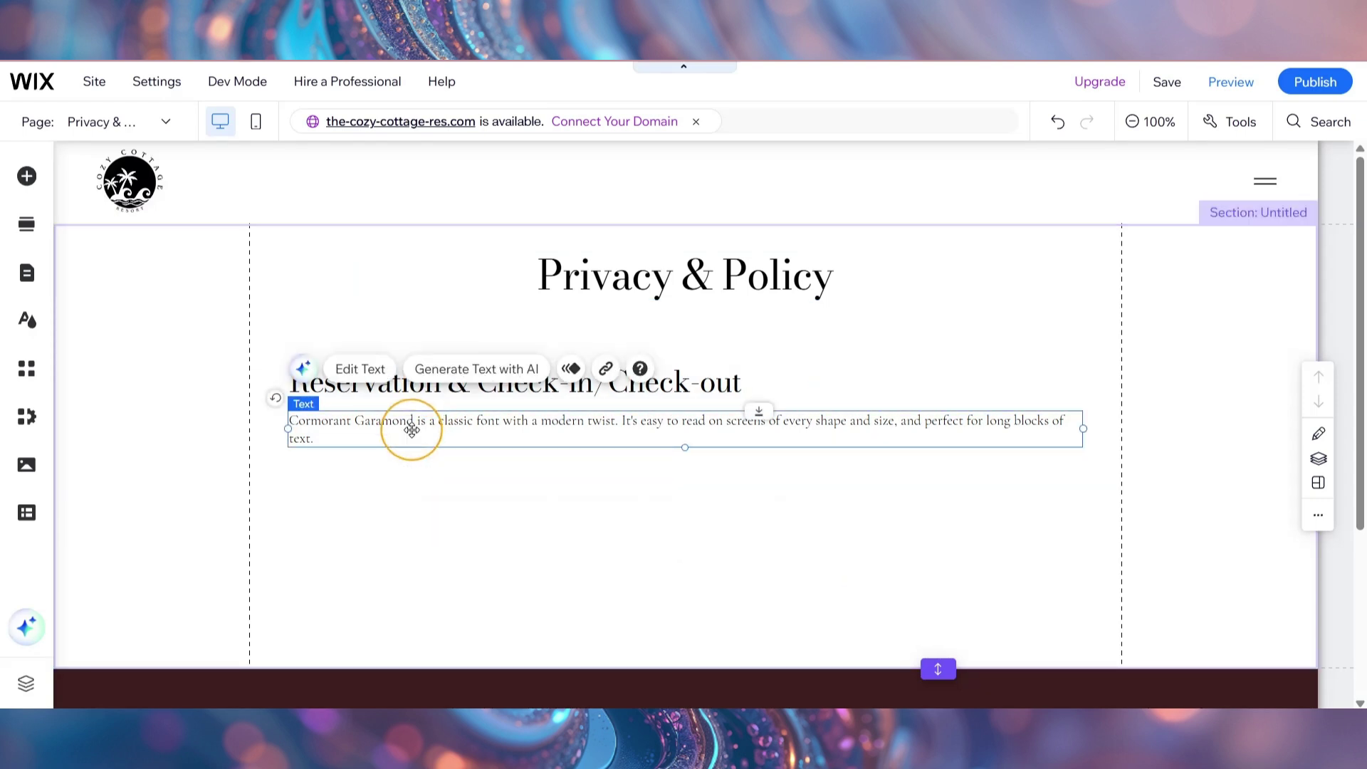
pyautogui.doubleClick(411, 430)
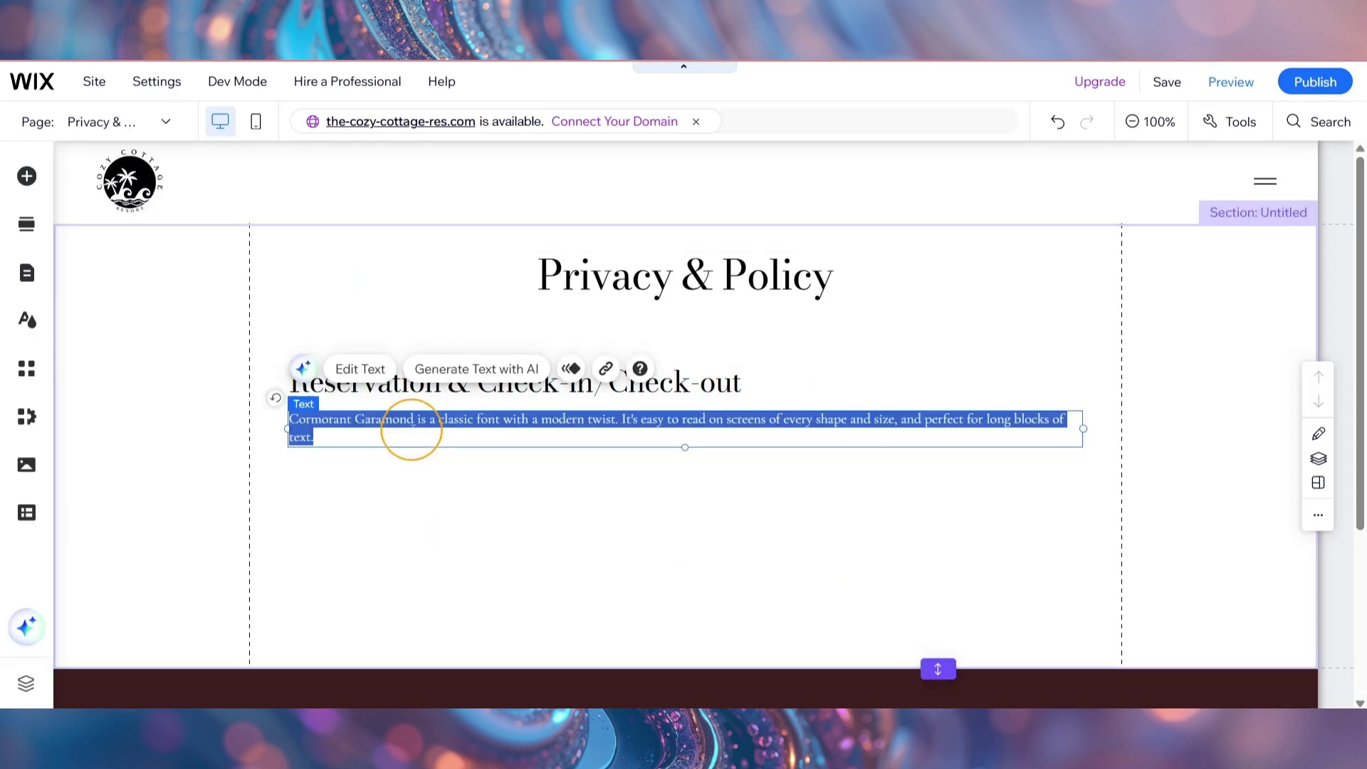
pyautogui.write("Check-in: Our standard check-in time is 3:00 PM. If you anticipate arriving late, please notify us in advance. Check-out: Check-out time is promptly at 11:00 AM. Late check-out may be available for an additional fee and must be arranged with the front desk the morning before departure. Cancellation: Please refer to the specific cancellation policy provided during your booking. For most direct bookings, we require 7 days' notice for a full refund. Deposits are non-refundable for cancellations made within 7 days of arrival. Payment: Full payment is typically due upon arrival. We accept all major credit cards.")
pyautogui.click(907, 287)
# Extend the section's lower edge well down the page to make room for more policy text.
pyautogui.scroll(-1, 754, 366)
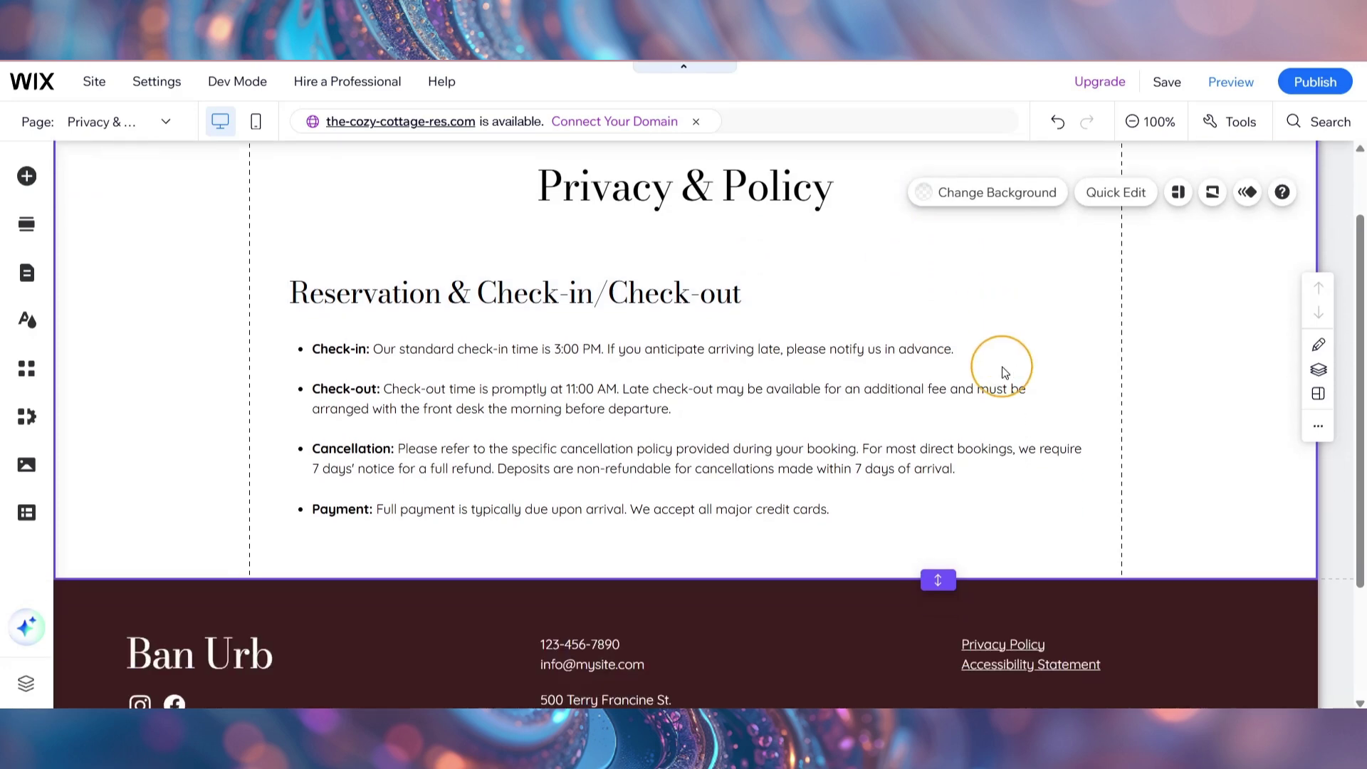
pyautogui.scroll(1, 788, 372)
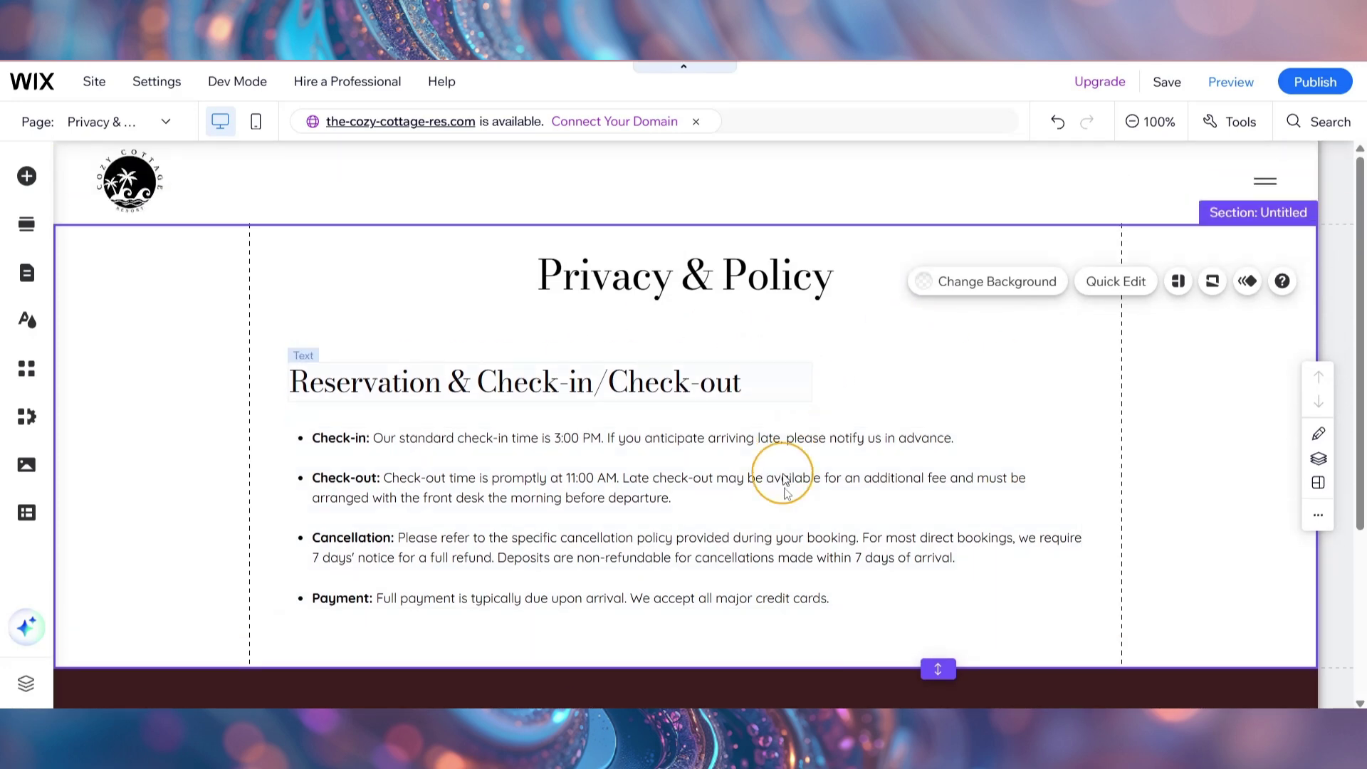
pyautogui.scroll(-1, 936, 549)
pyautogui.scroll(-2, 937, 549)
pyautogui.moveTo(938, 490); pyautogui.dragTo(919, 704)
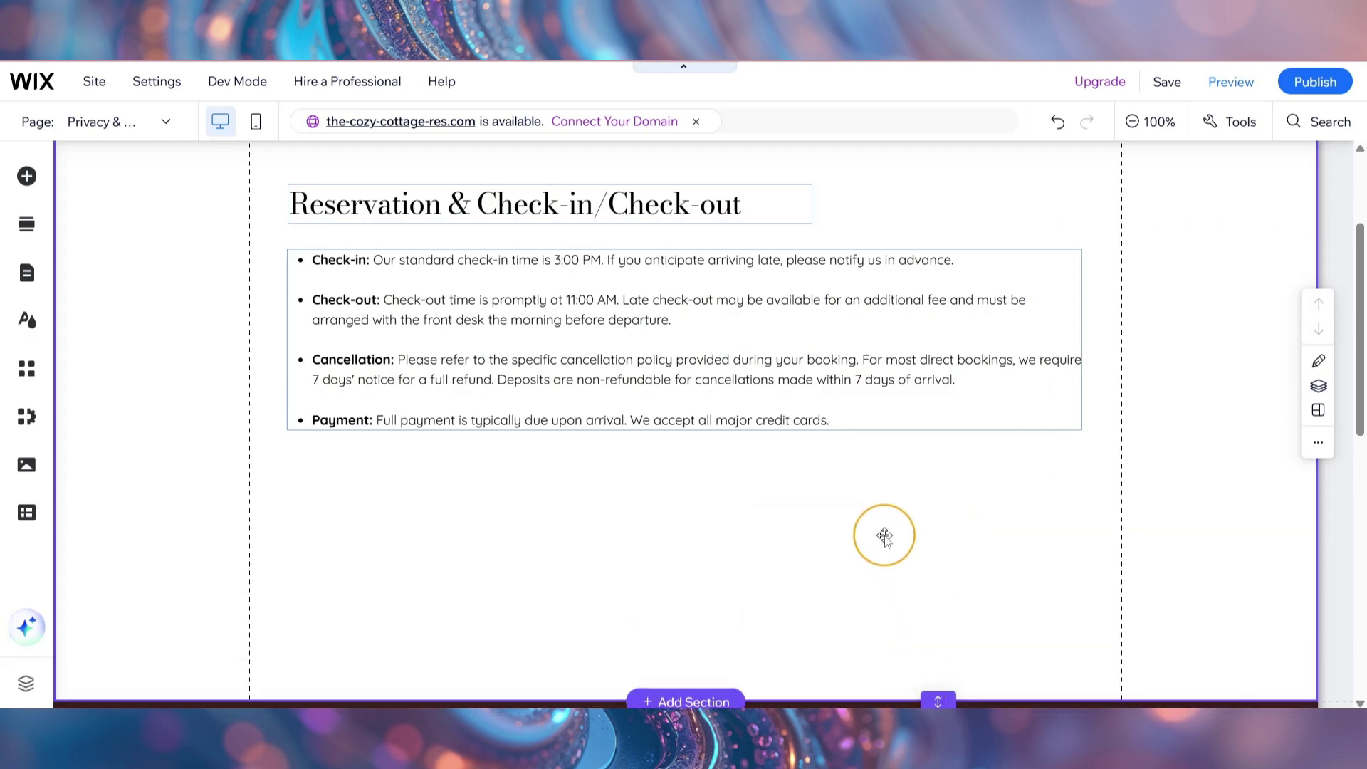
pyautogui.scroll(-4, 885, 537)
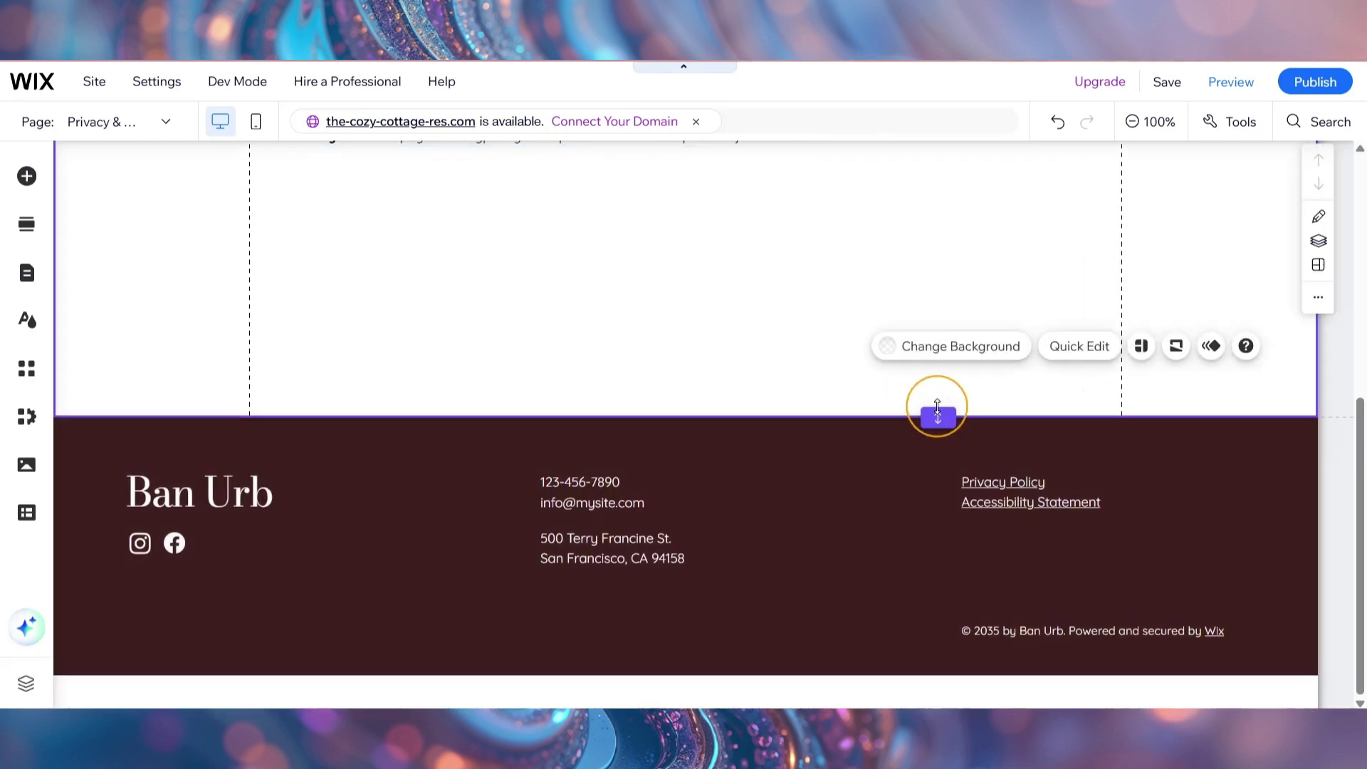
pyautogui.moveTo(937, 414); pyautogui.dragTo(922, 705)
pyautogui.scroll(4, 906, 491)
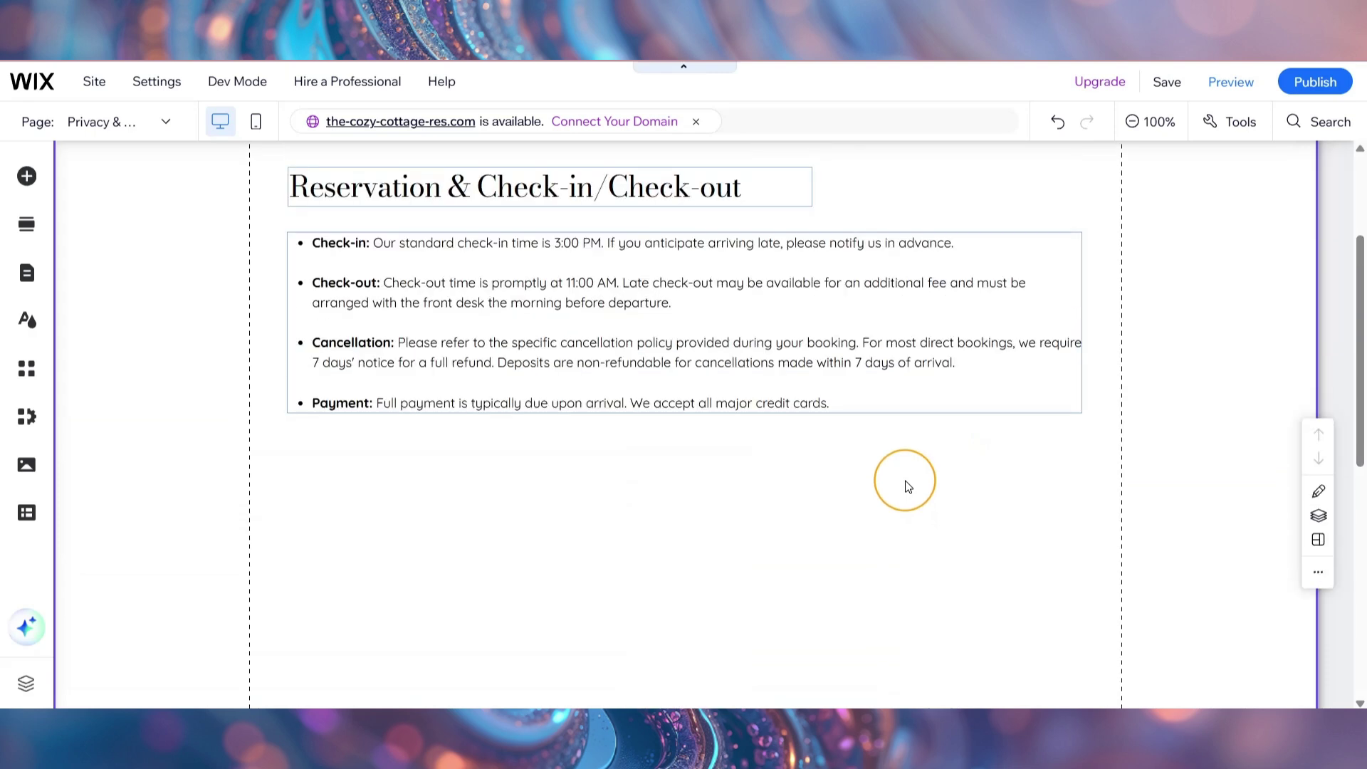
pyautogui.scroll(-7, 906, 485)
pyautogui.moveTo(946, 446); pyautogui.dragTo(950, 613)
pyautogui.scroll(10, 809, 525)
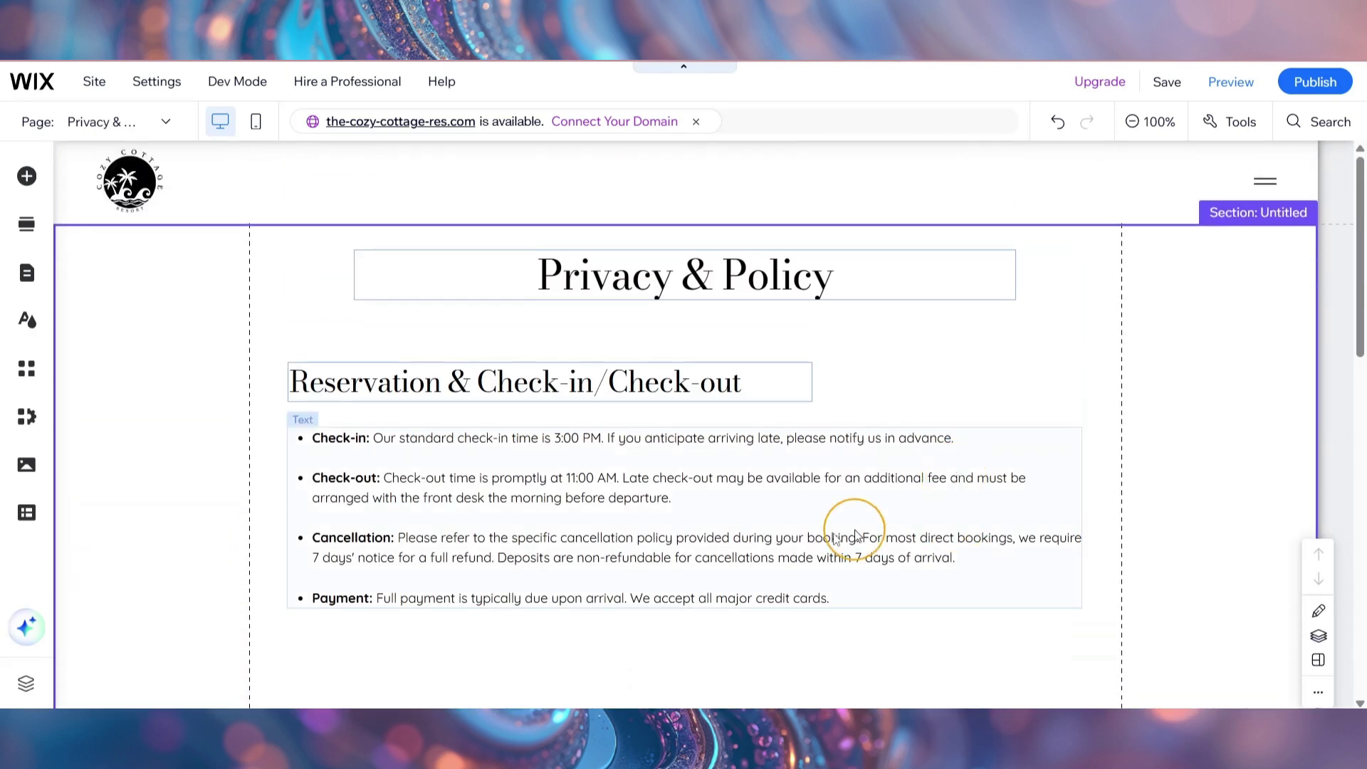
# Duplicate the "Reservation & Check-in/Check-out" heading below the policy list, aligned with the original, and change its text to "Pet Policy".
pyautogui.click(636, 388)
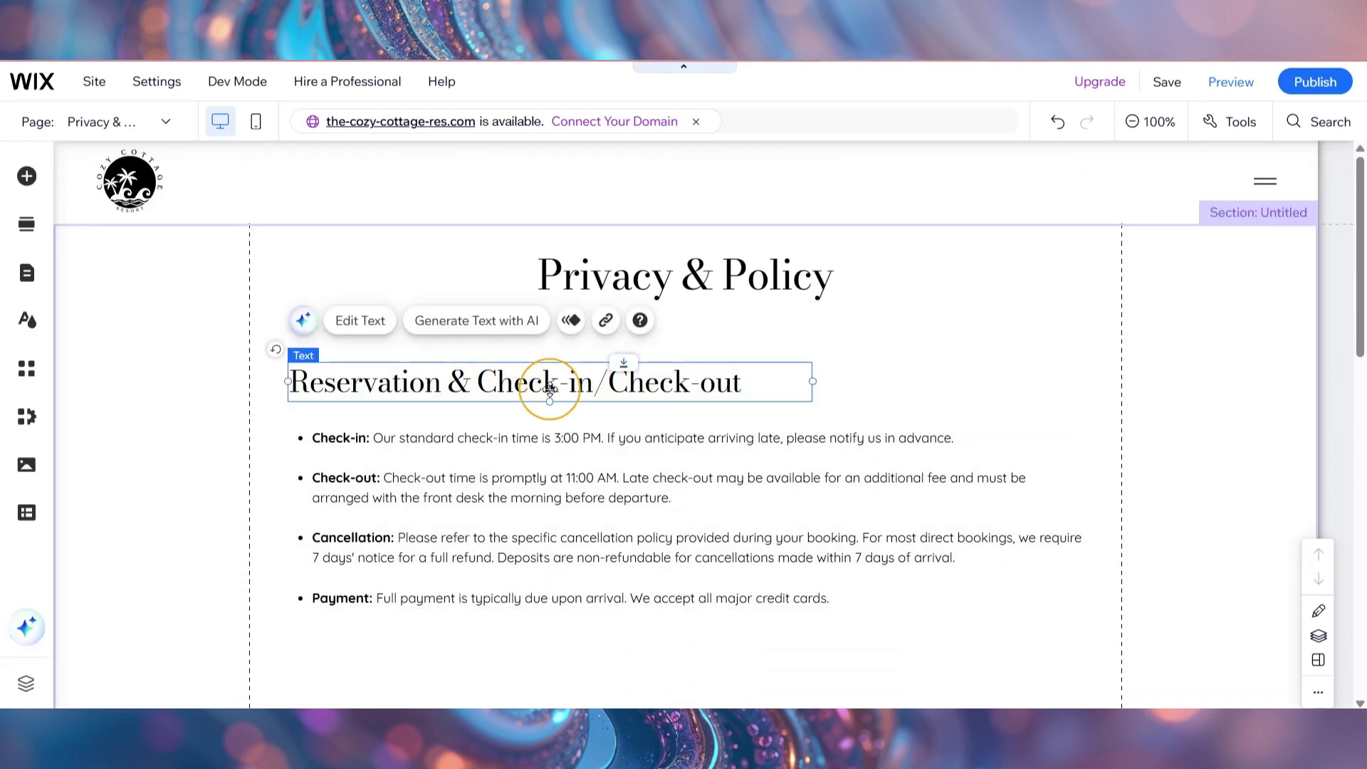
pyautogui.scroll(-3, 525, 488)
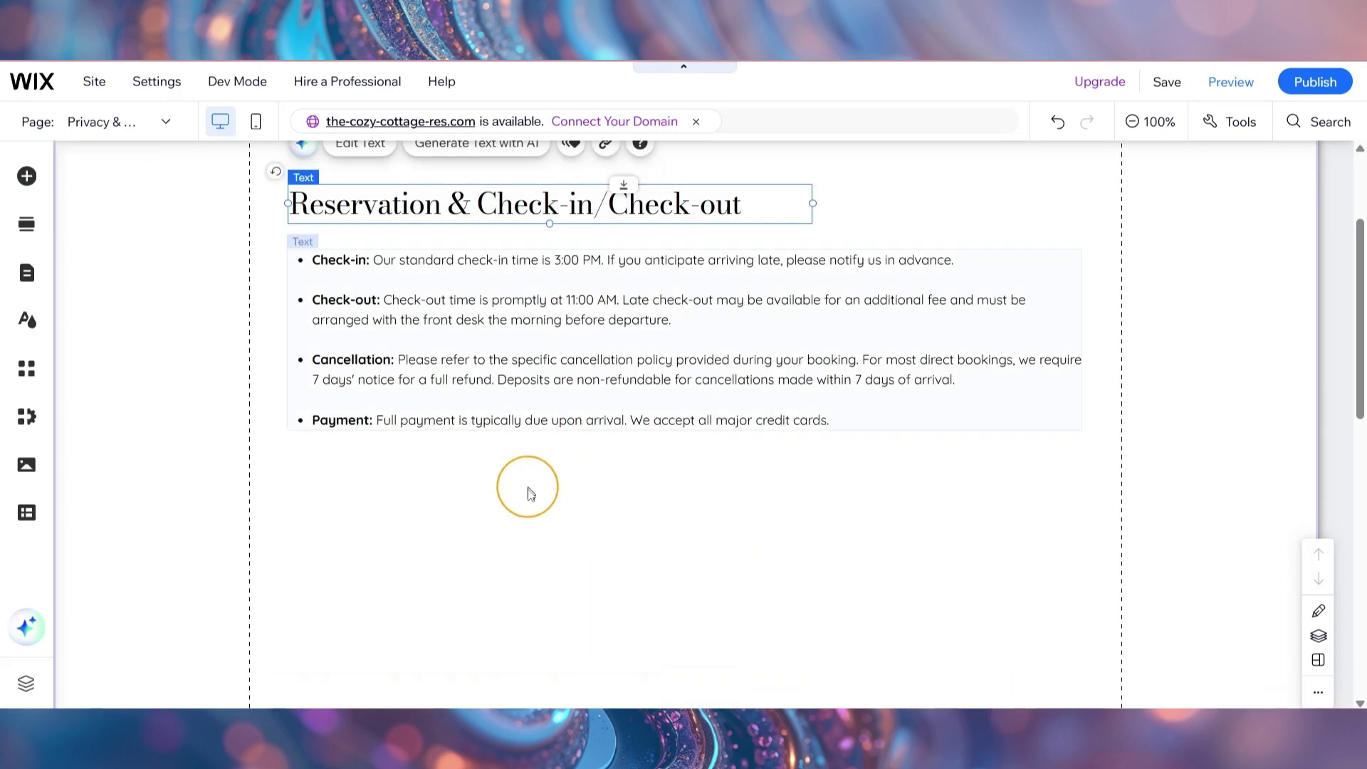
pyautogui.hotkey('ctrl', 'v')
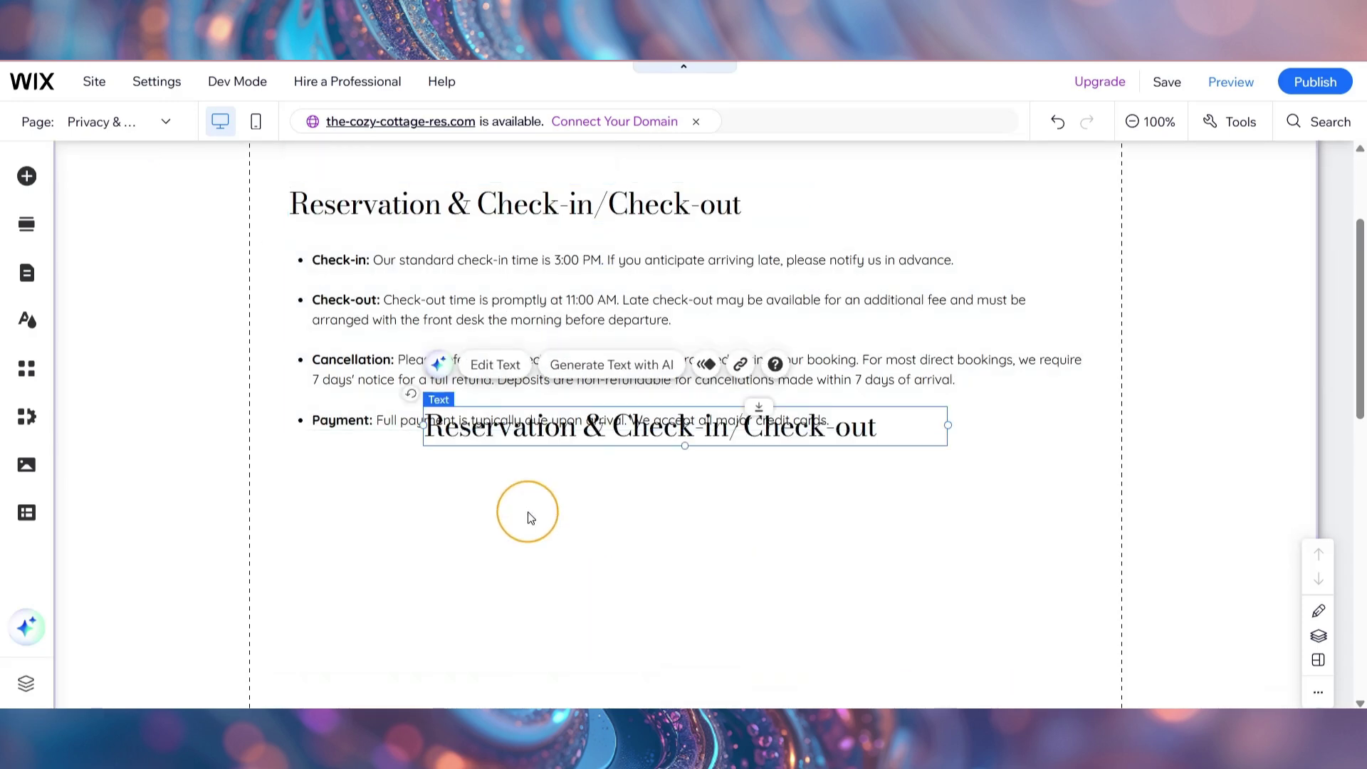
pyautogui.moveTo(696, 421); pyautogui.dragTo(556, 520)
pyautogui.click(650, 519)
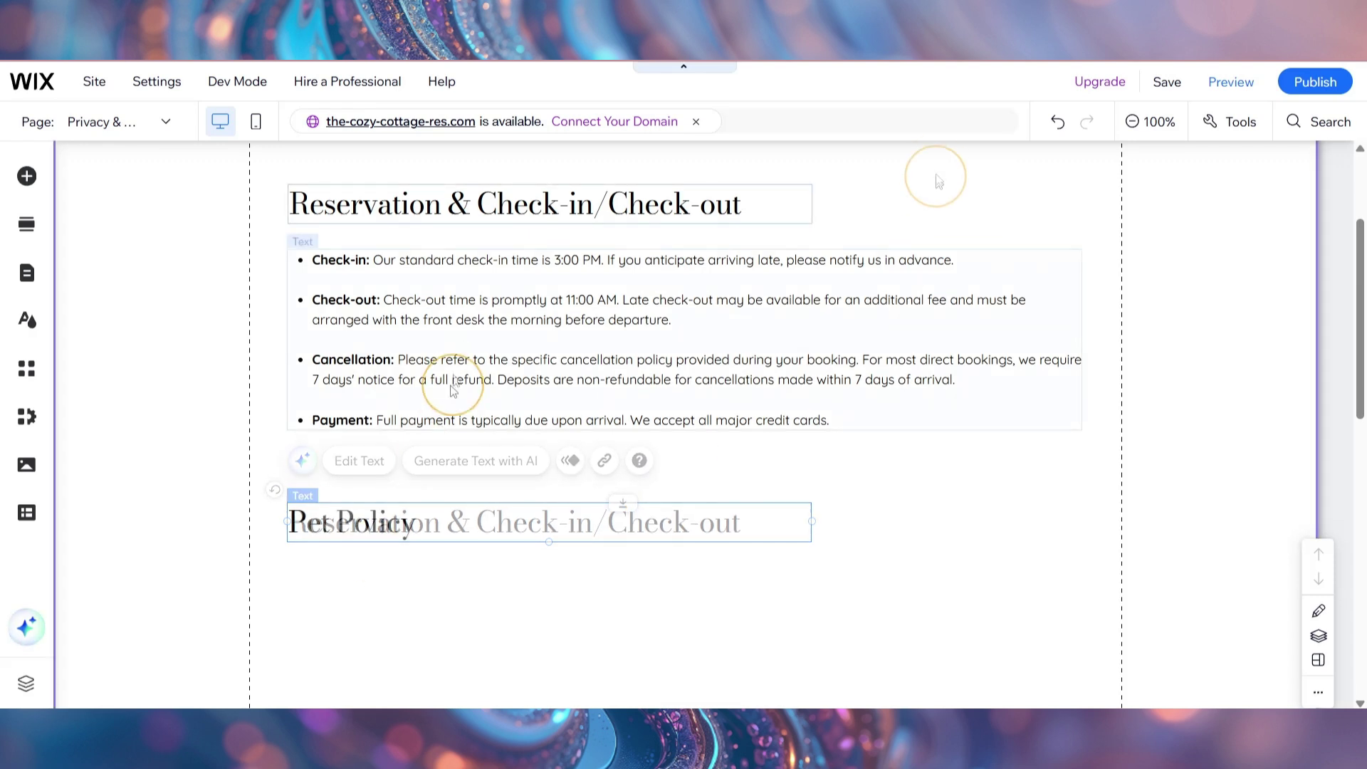
# Duplicate the bulleted reservation policy text box and place the copy below the "Pet Policy" heading, aligned with the original.
pyautogui.click(520, 318)
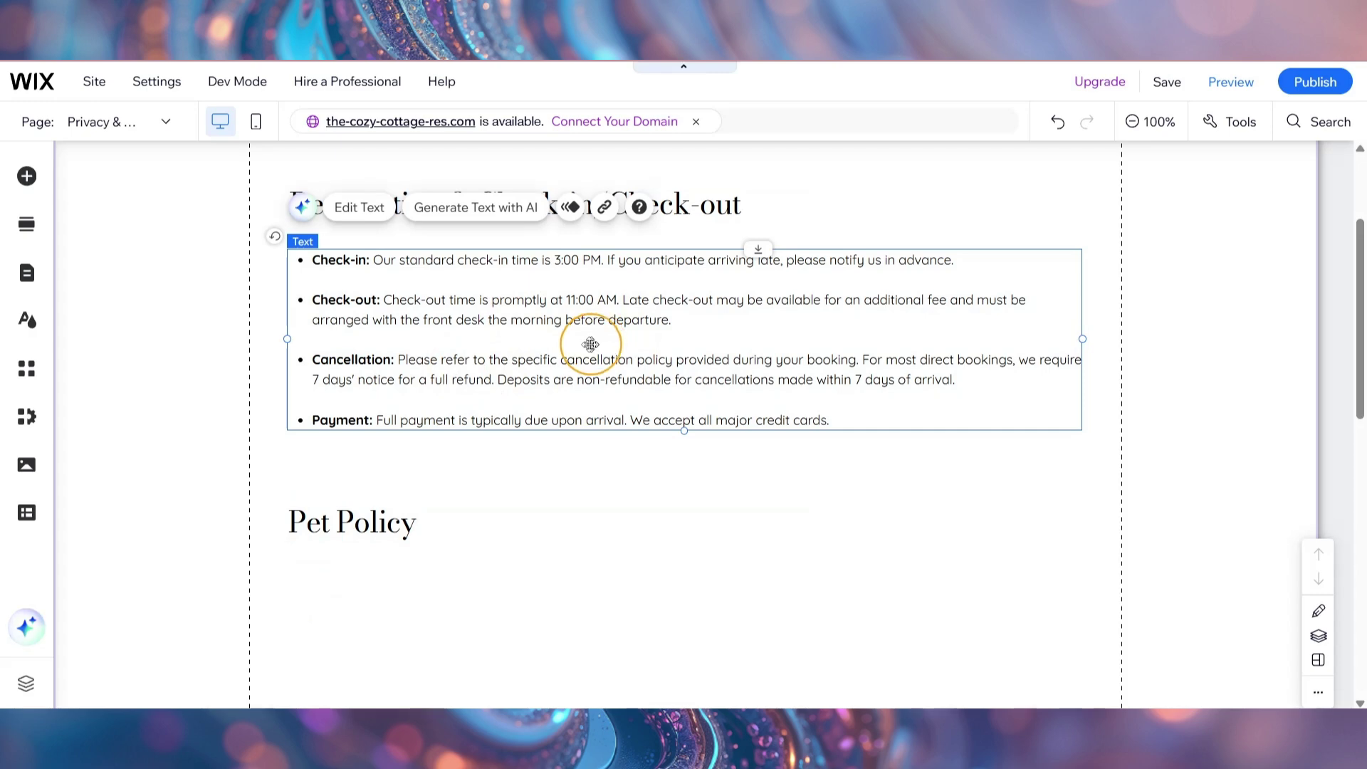
pyautogui.scroll(-1, 595, 342)
pyautogui.click(452, 547)
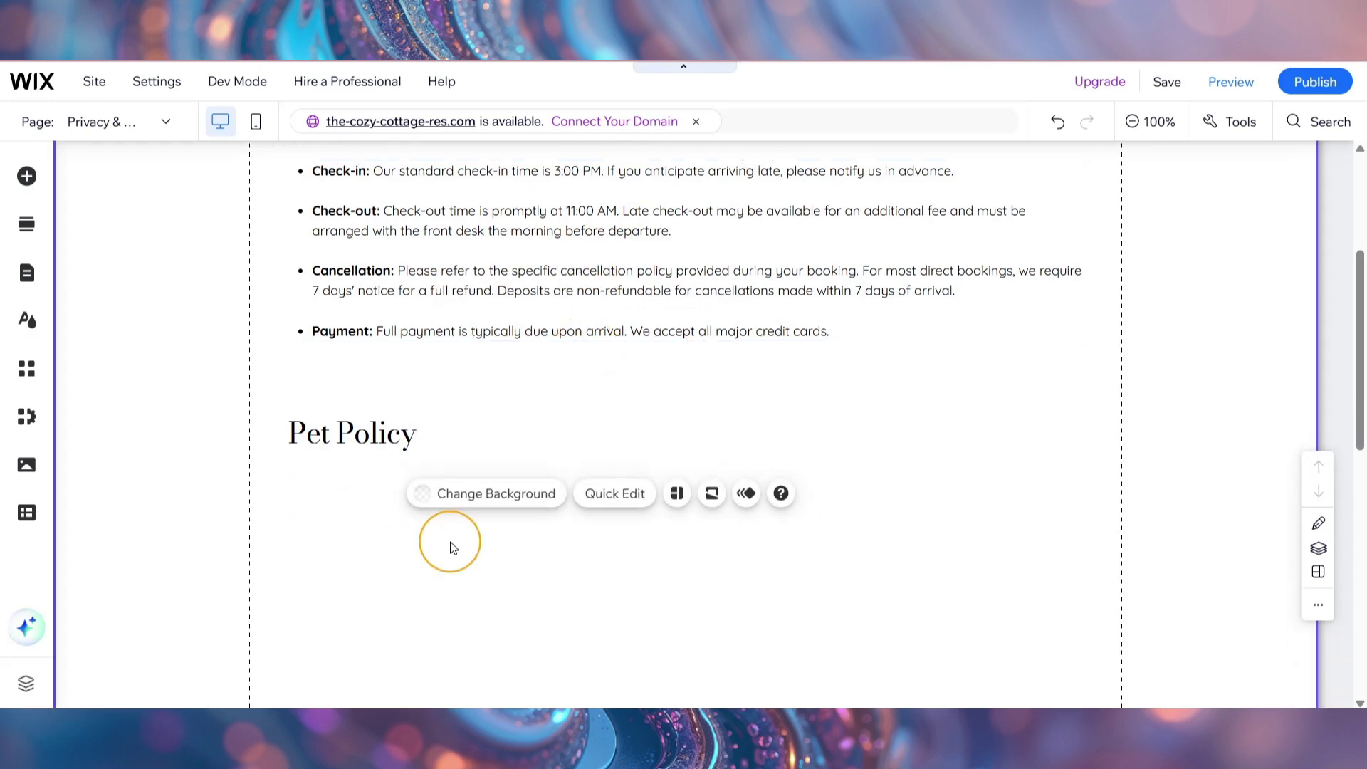
pyautogui.hotkey('ctrl', 'v')
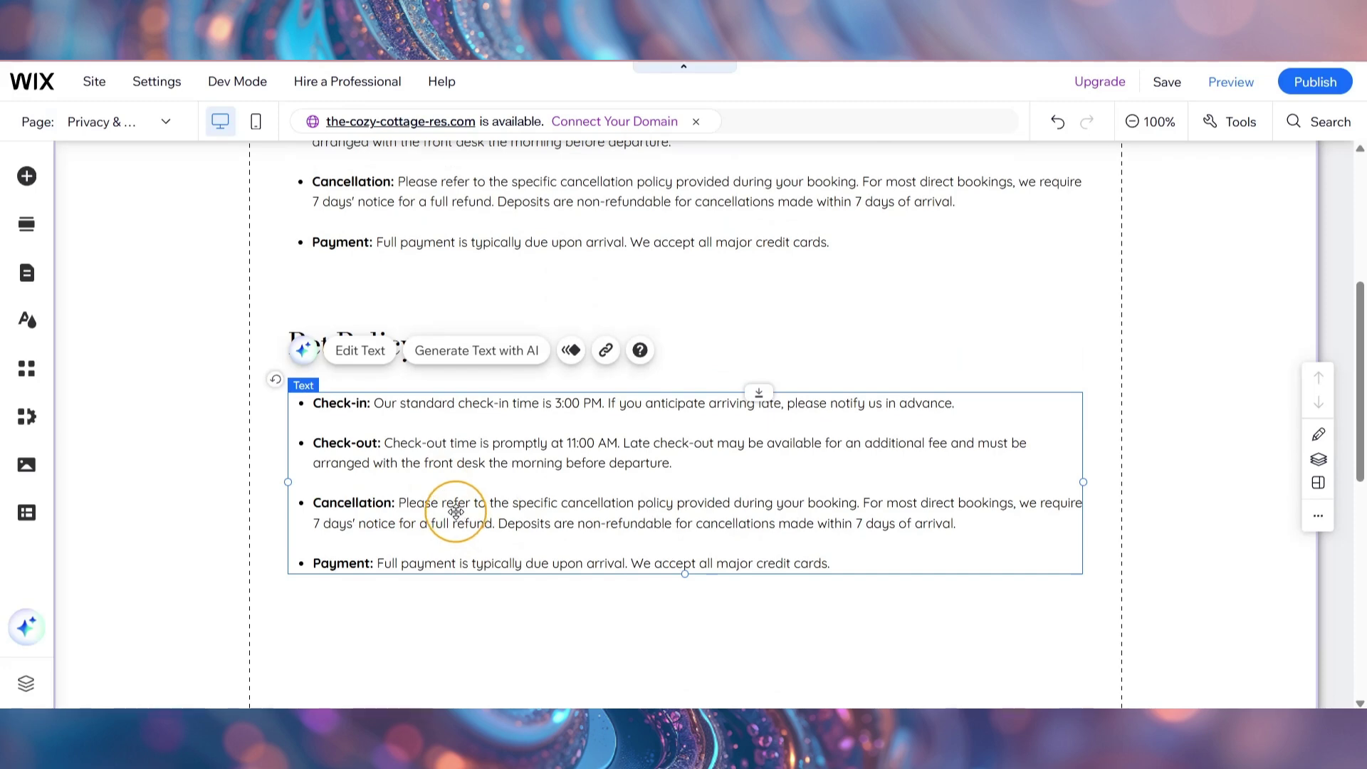
# Replace the copied list with bulleted Pet-Friendly, Pet Fee and Rules policies, giving a two-dog limit per cottage and a $50 fee per stay.
pyautogui.doubleClick(462, 501)
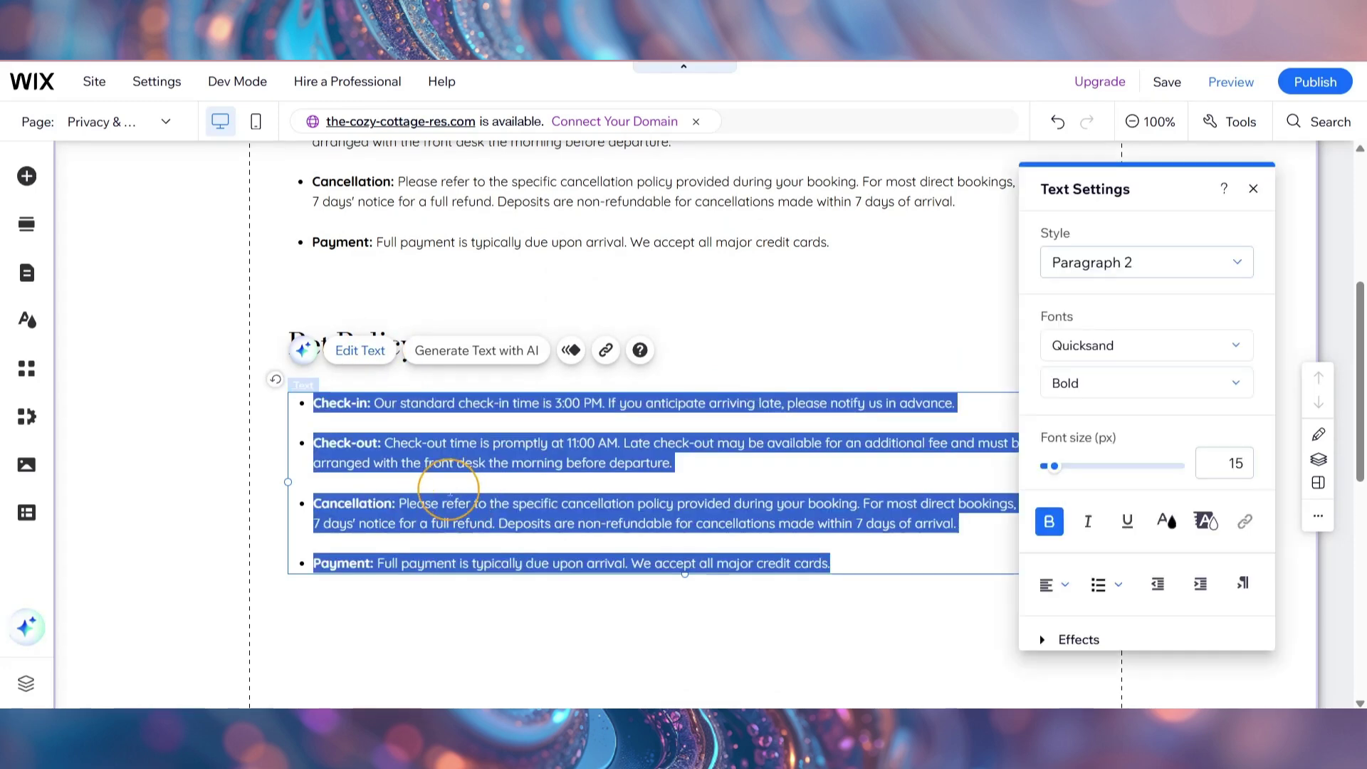
pyautogui.hotkey('ctrl', 'v')
pyautogui.scroll(4, 448, 491)
pyautogui.click(1252, 434)
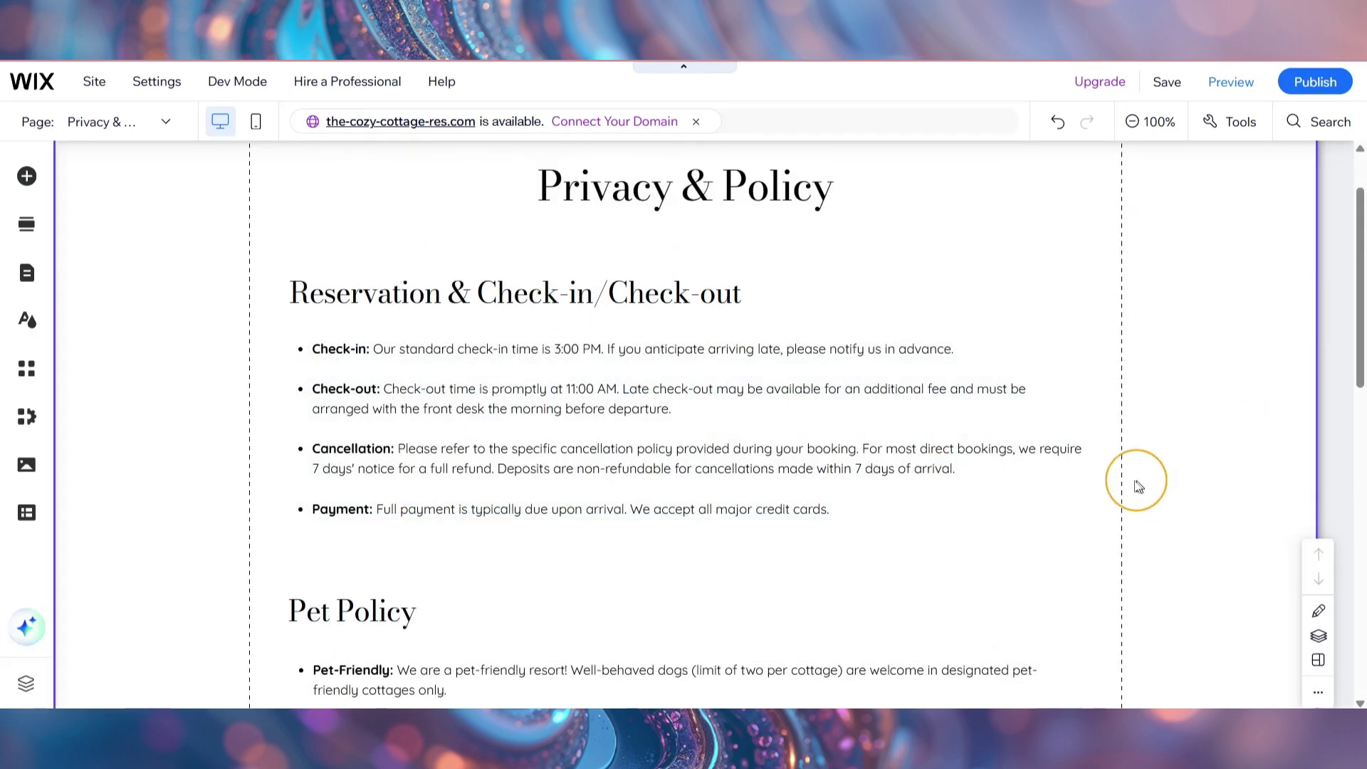
# Review the whole policy page from the title through the pet, cottage care, data privacy and third-party link sections to the footer.
pyautogui.scroll(-10, 916, 345)
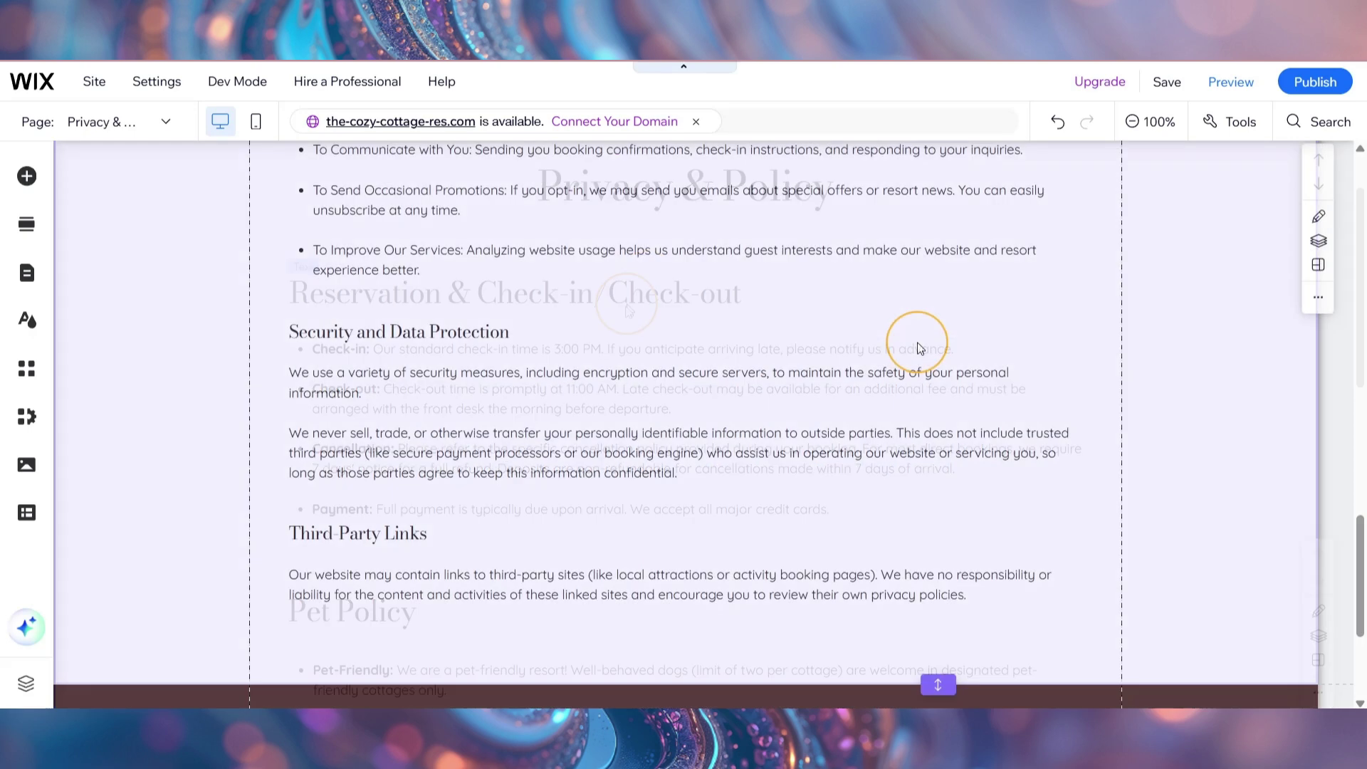
pyautogui.scroll(-3, 917, 360)
pyautogui.scroll(5, 916, 370)
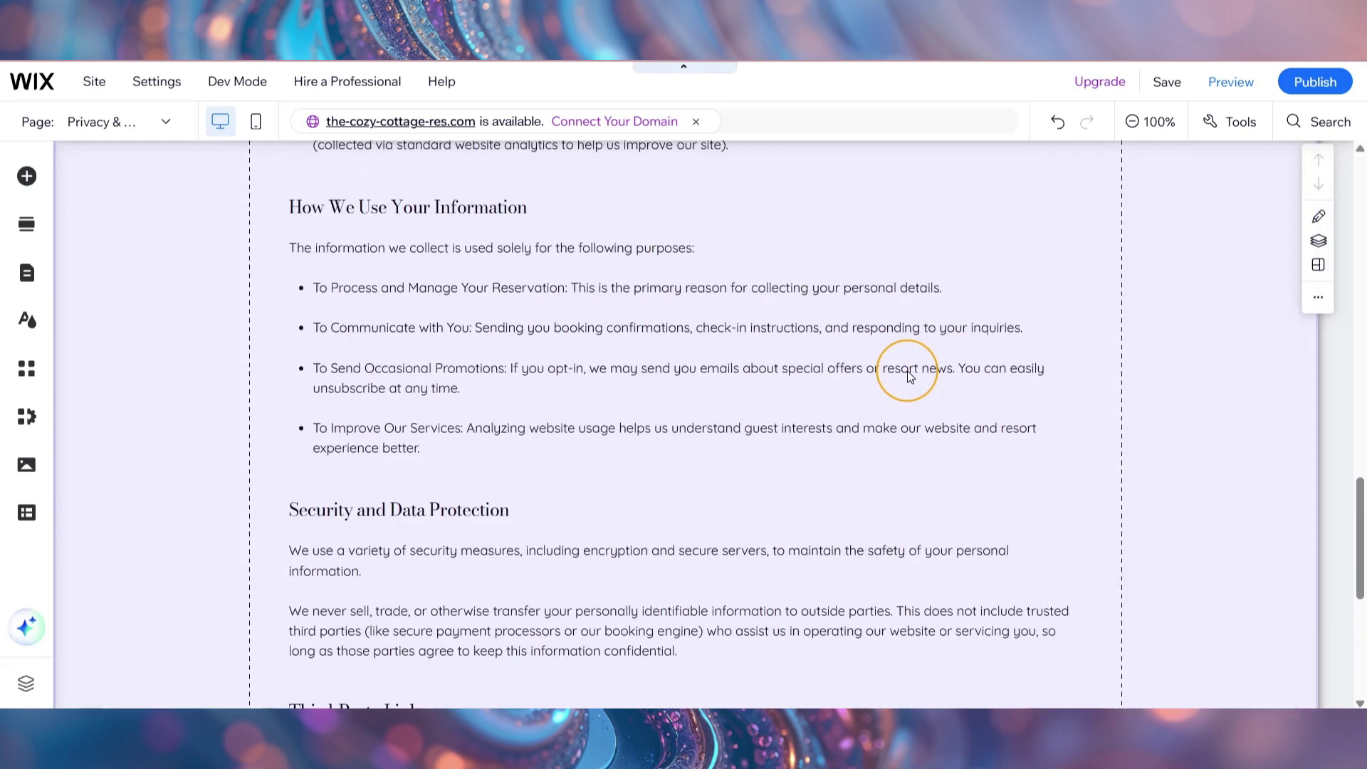
pyautogui.scroll(10, 907, 370)
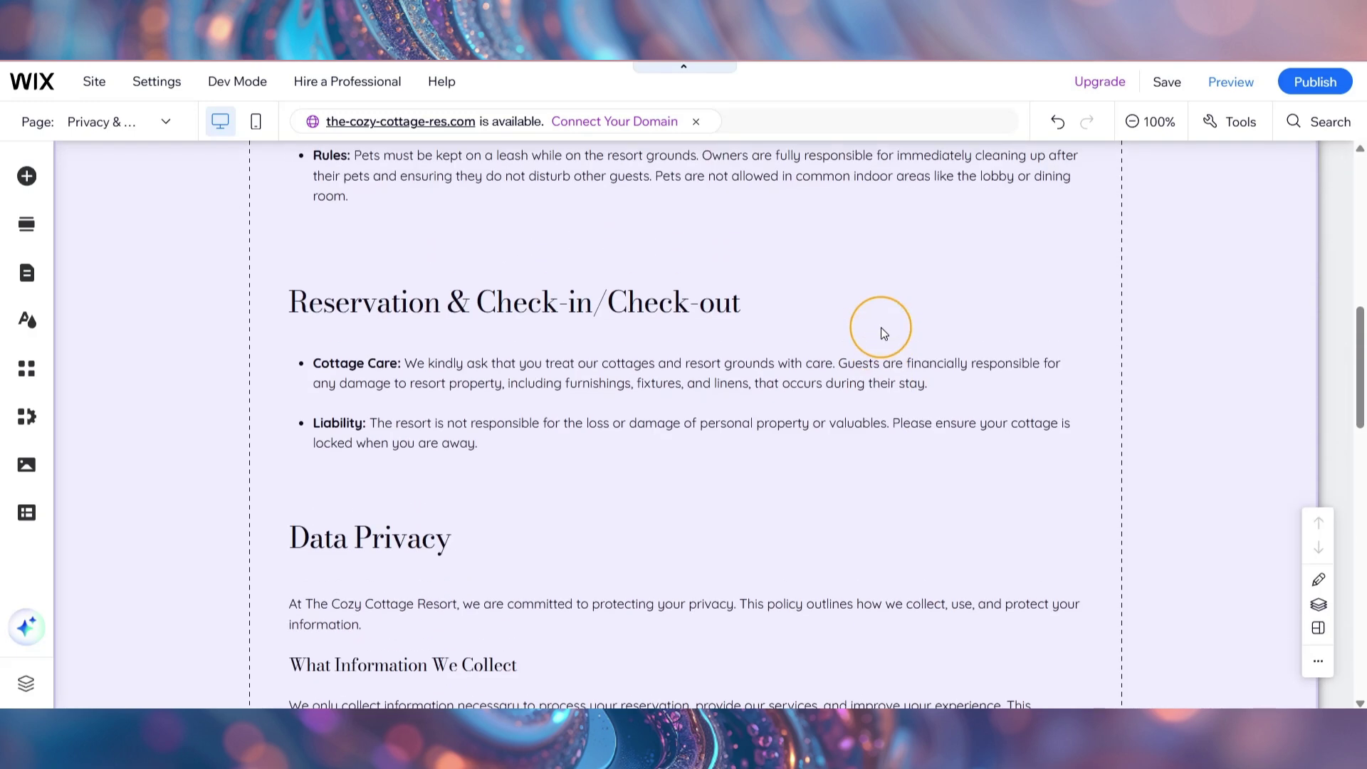
pyautogui.scroll(10, 883, 332)
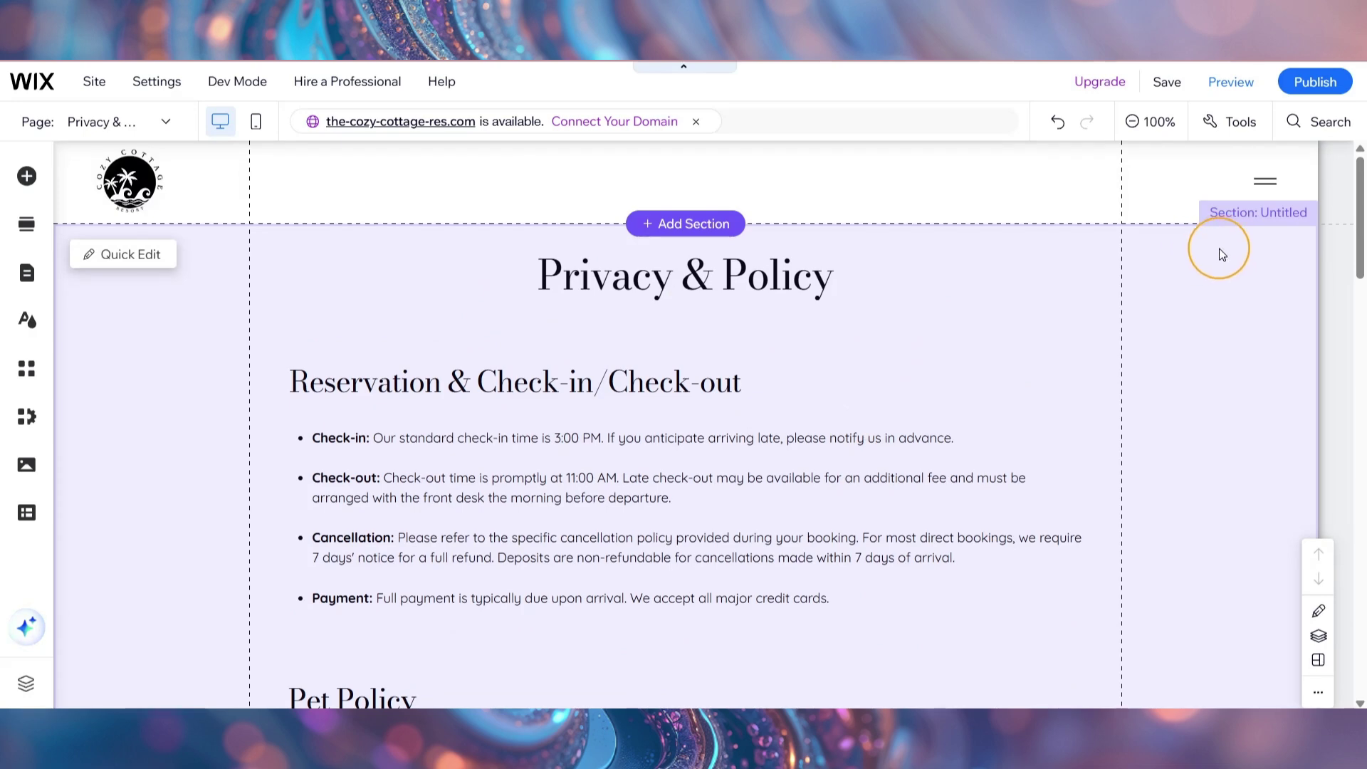
pyautogui.scroll(-10, 1126, 342)
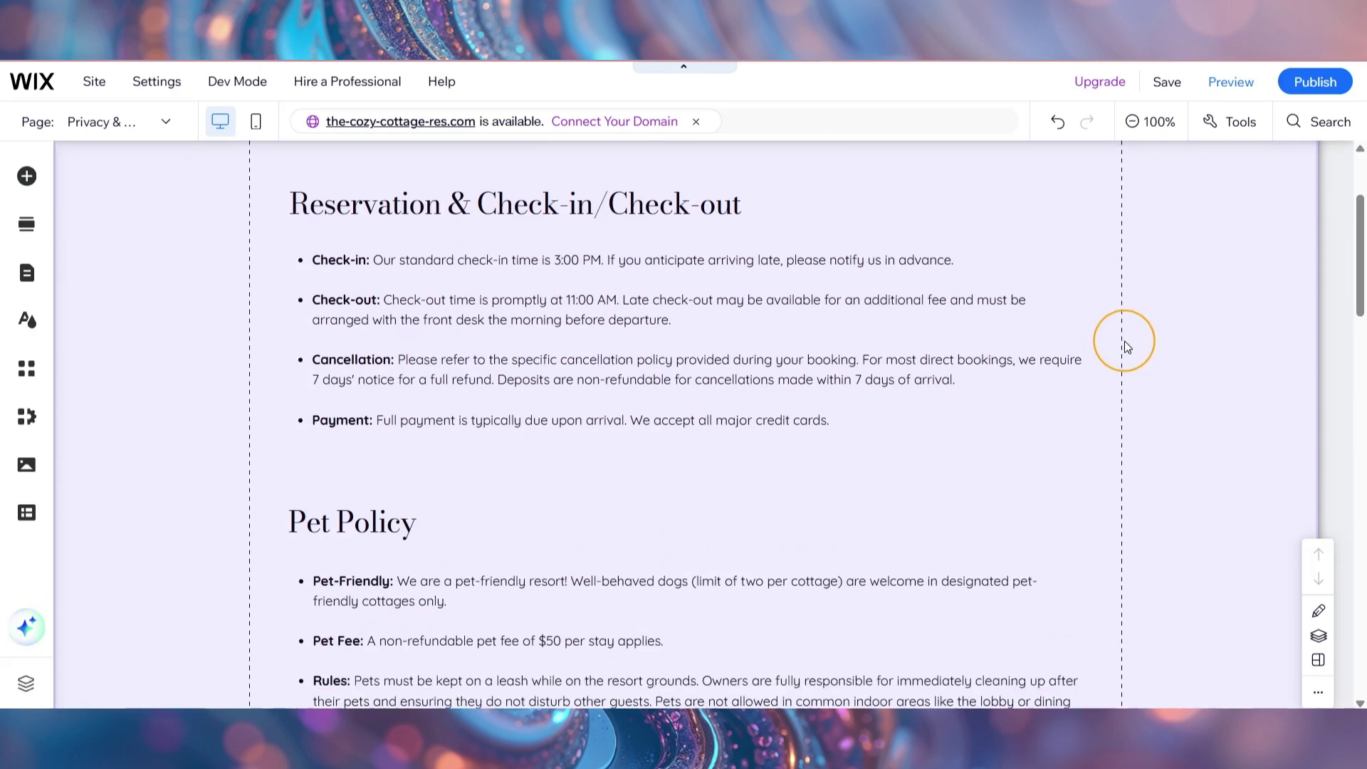
pyautogui.scroll(-7, 1126, 329)
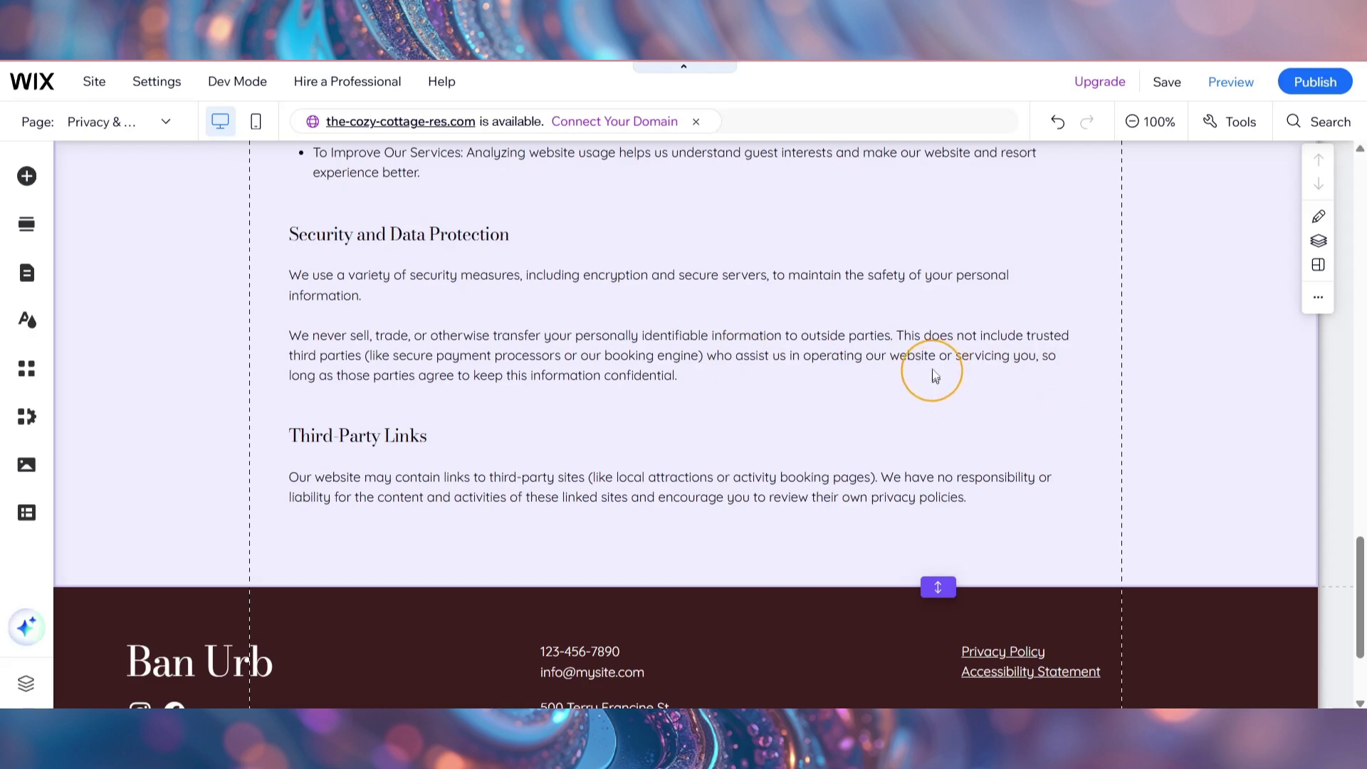
pyautogui.scroll(10, 919, 374)
pyautogui.scroll(10, 901, 382)
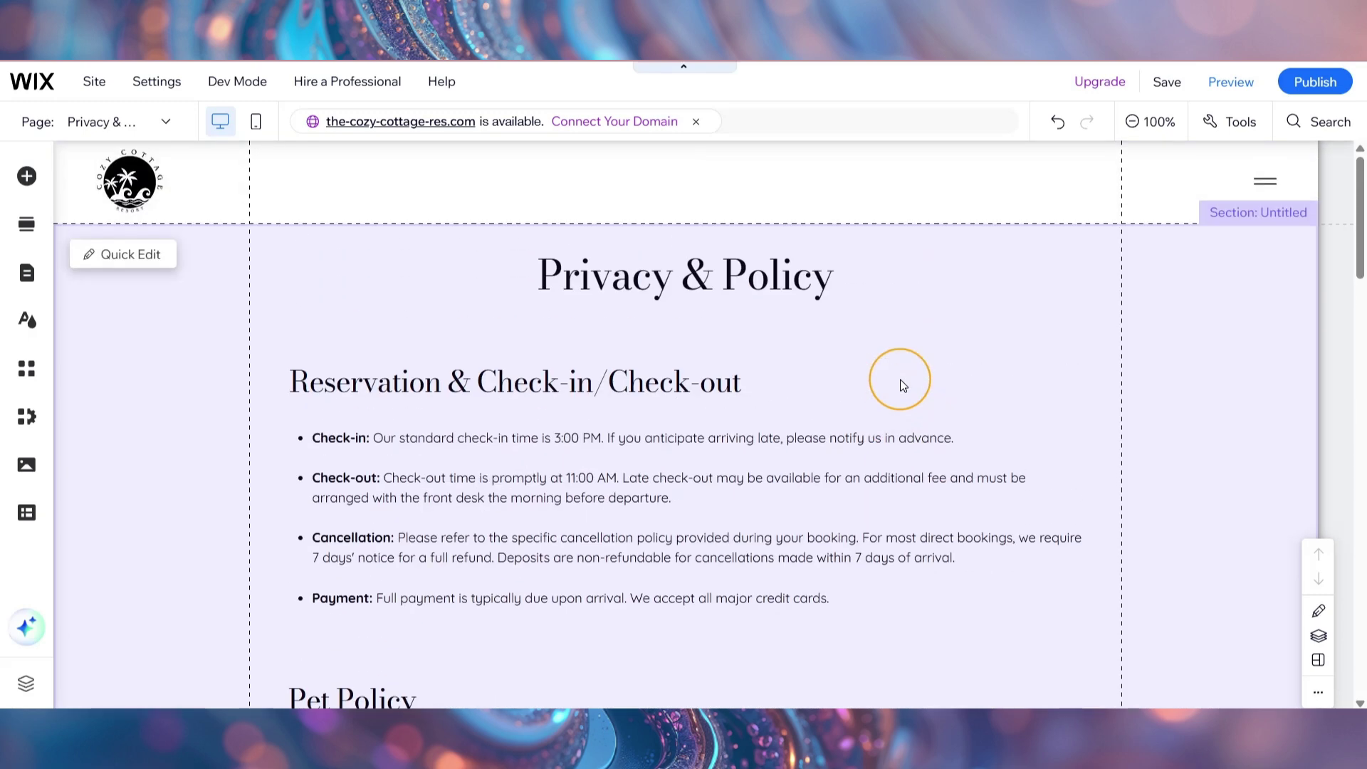
pyautogui.scroll(-5, 903, 385)
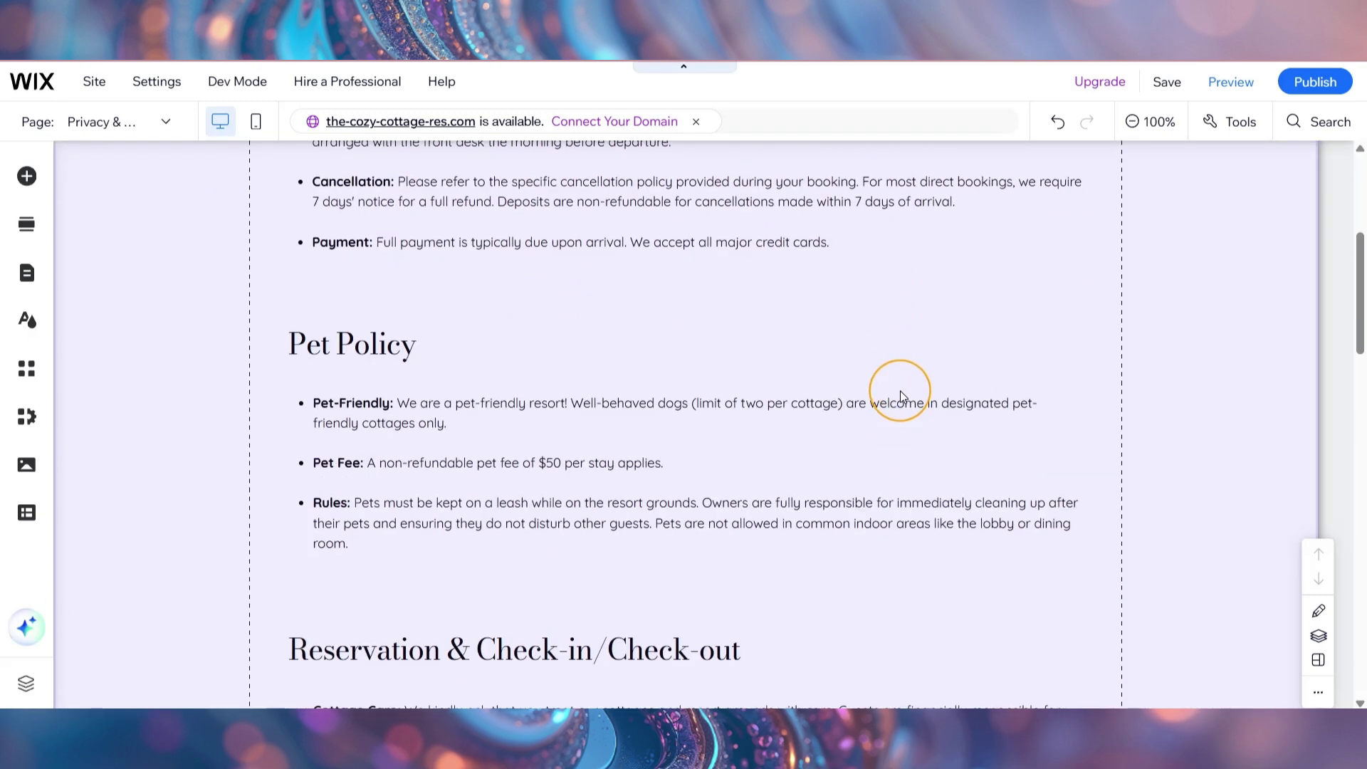
pyautogui.scroll(-10, 901, 391)
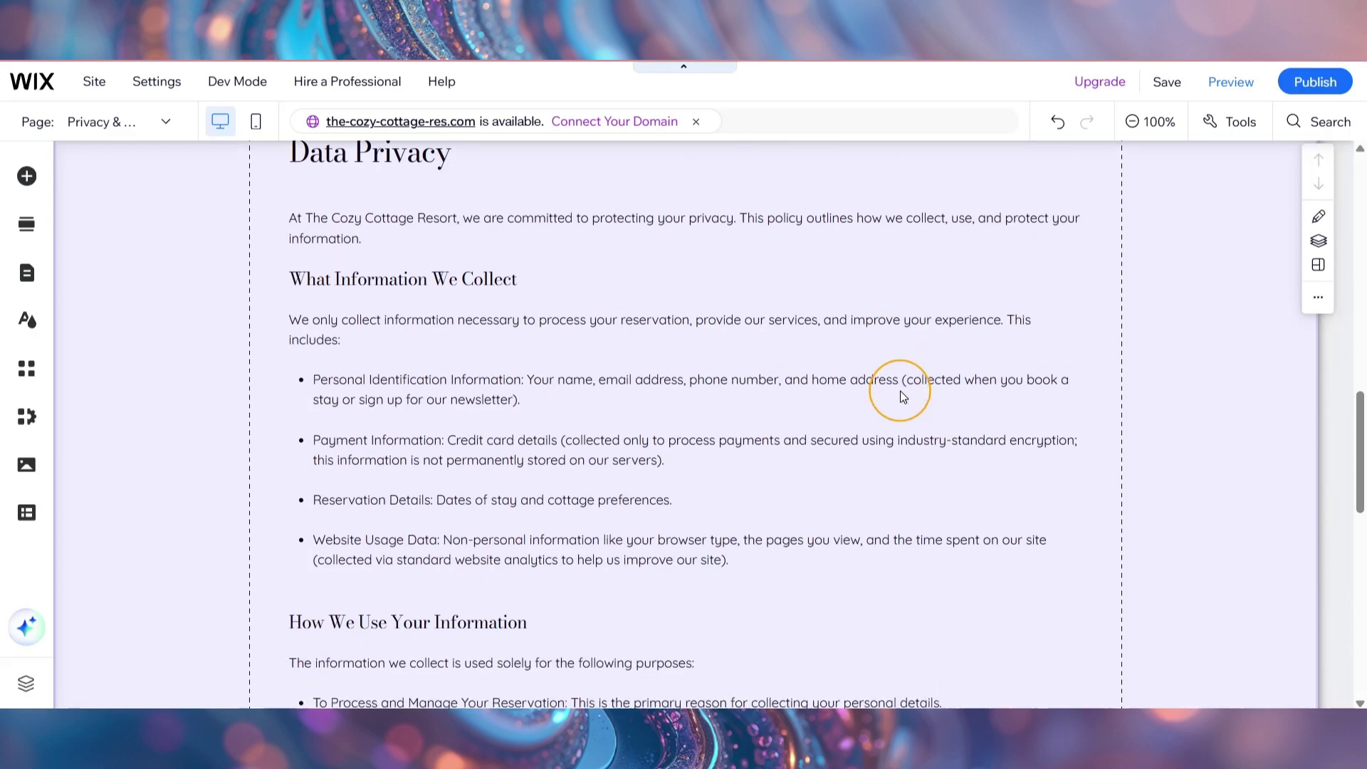
pyautogui.scroll(-10, 900, 391)
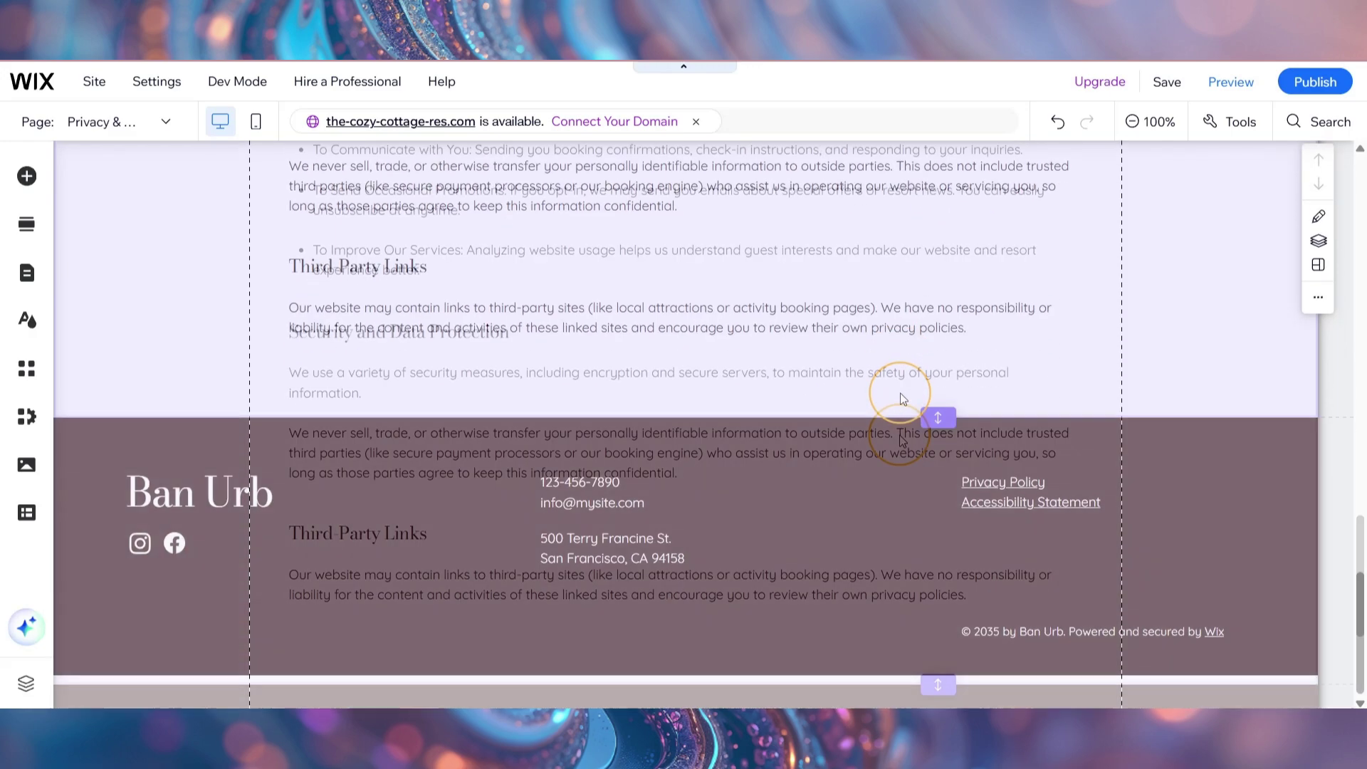
# Save the site with the completed Privacy & Policy page.
pyautogui.scroll(20, 900, 394)
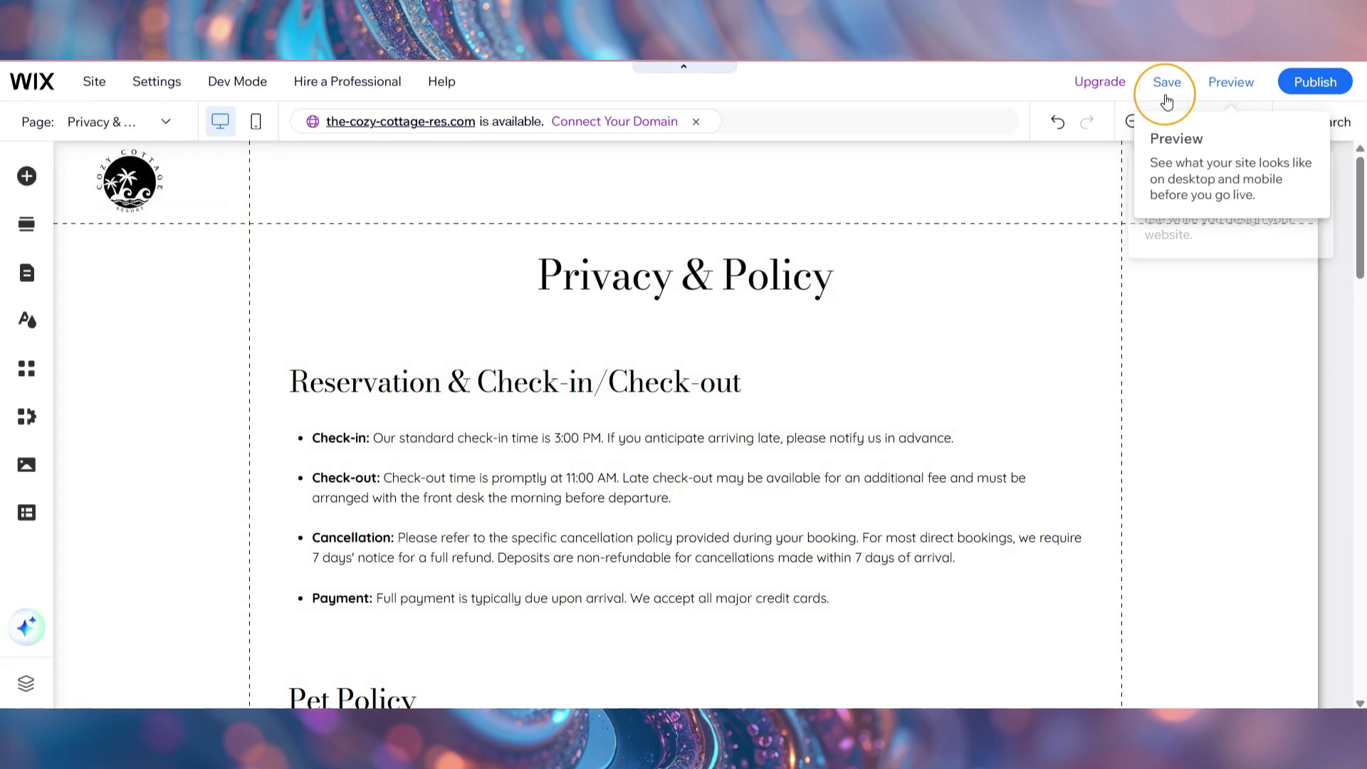
pyautogui.click(1167, 83)
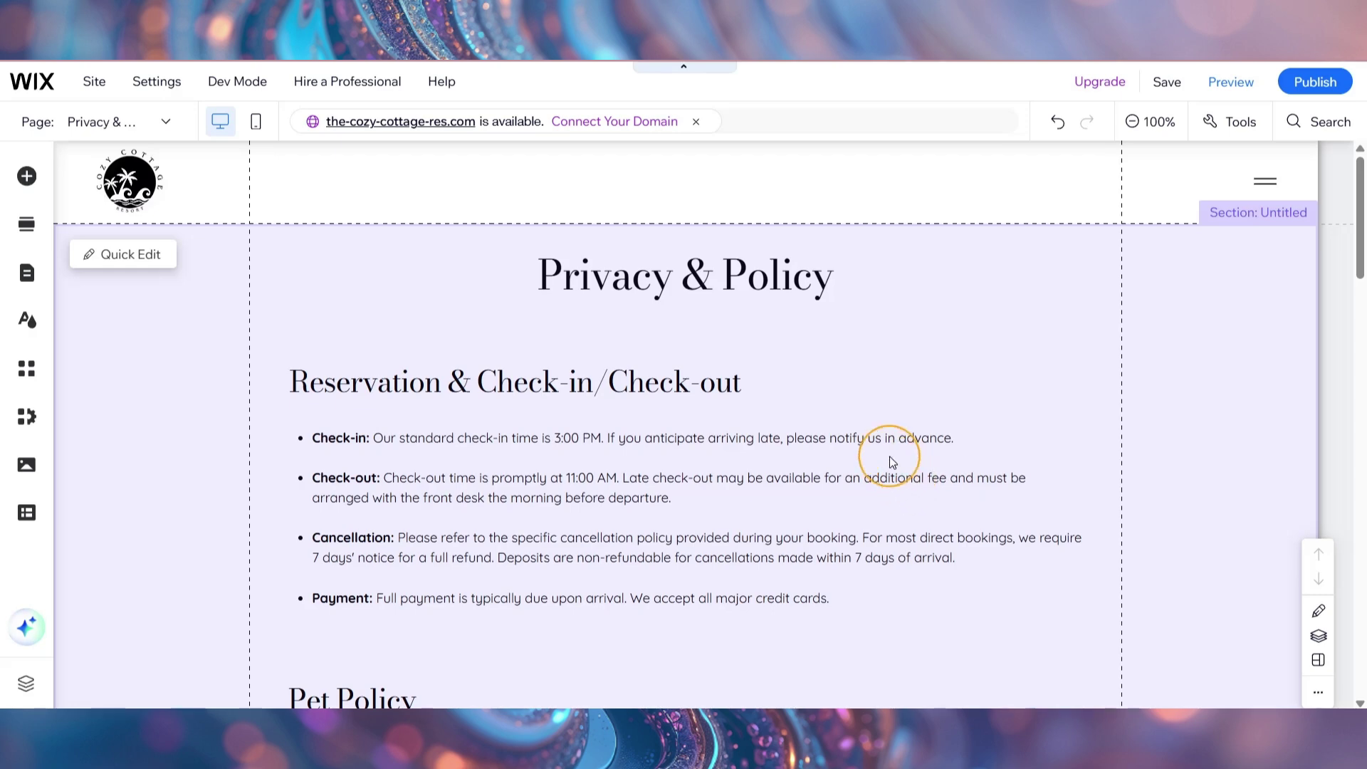
pyautogui.scroll(-1, 882, 472)
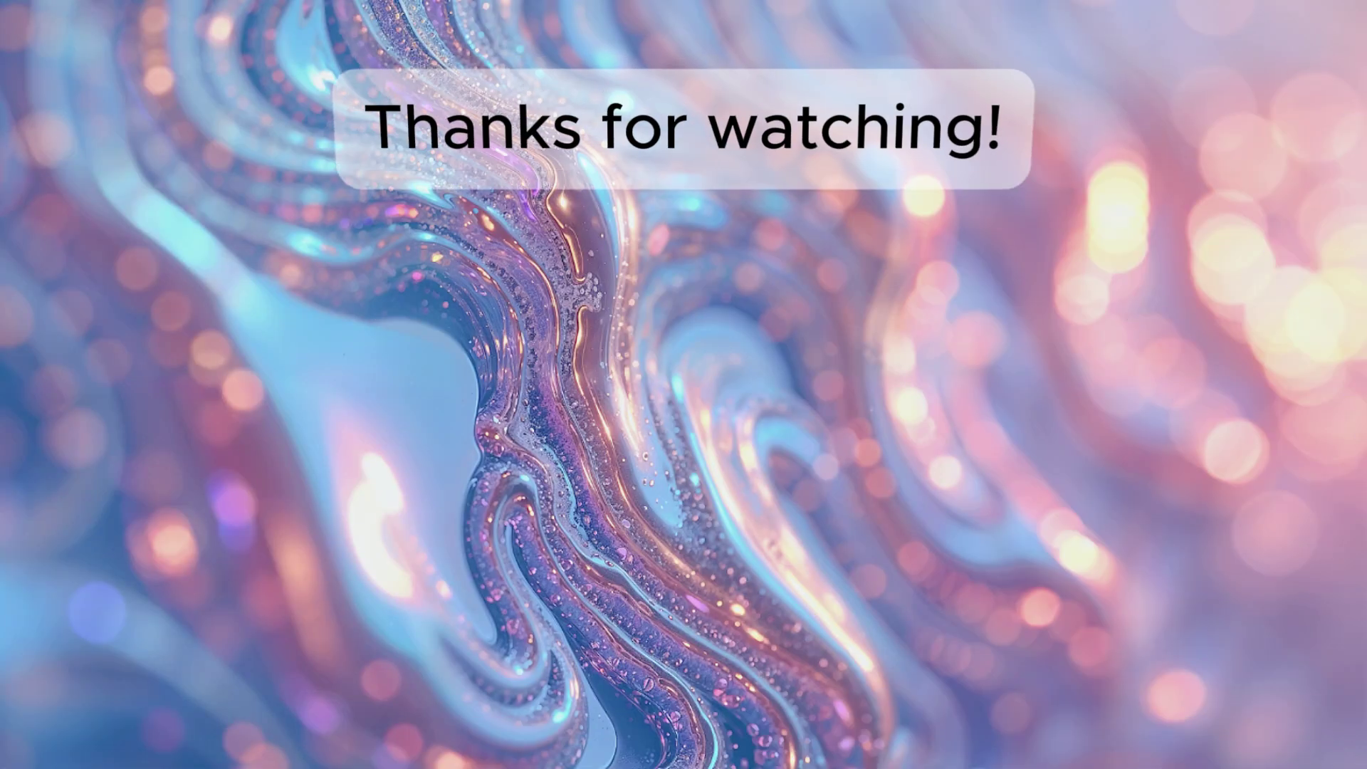